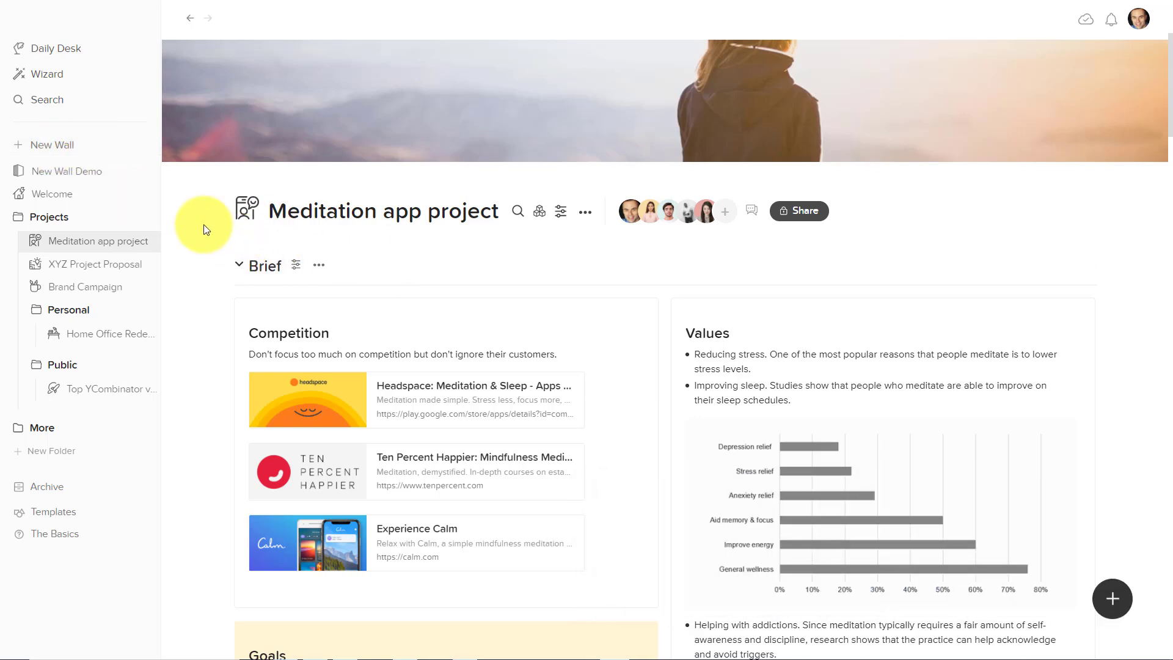
# Scroll through the Meditation app project wall to review its sections.
pyautogui.scroll(-2, 205, 229)
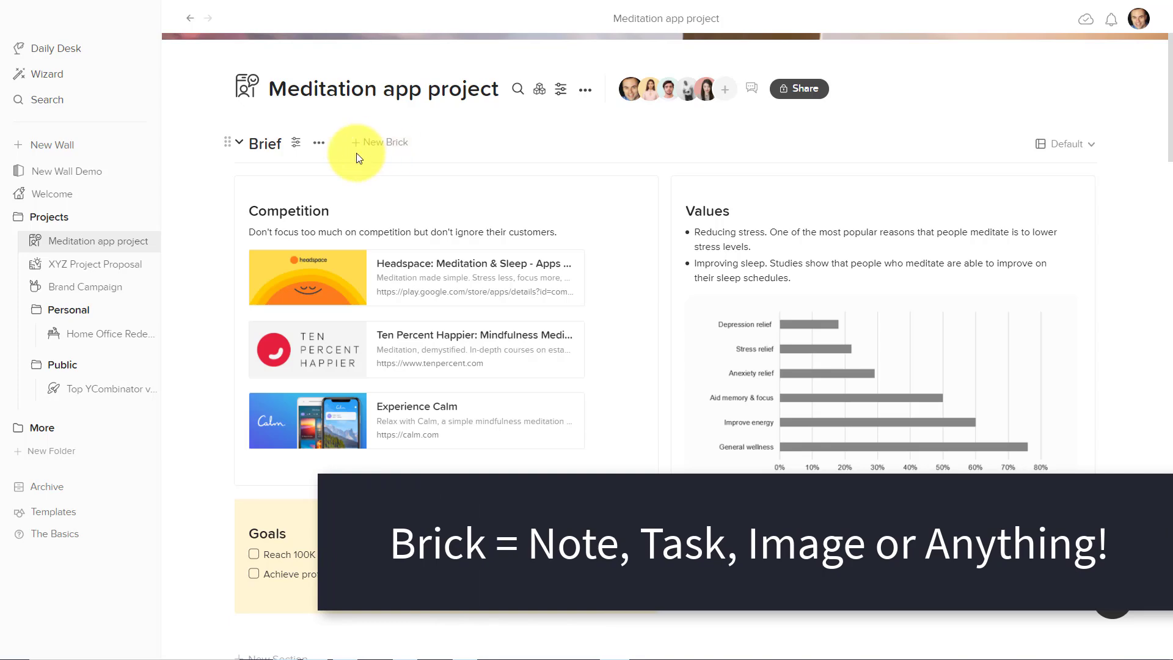
pyautogui.scroll(-2, 218, 241)
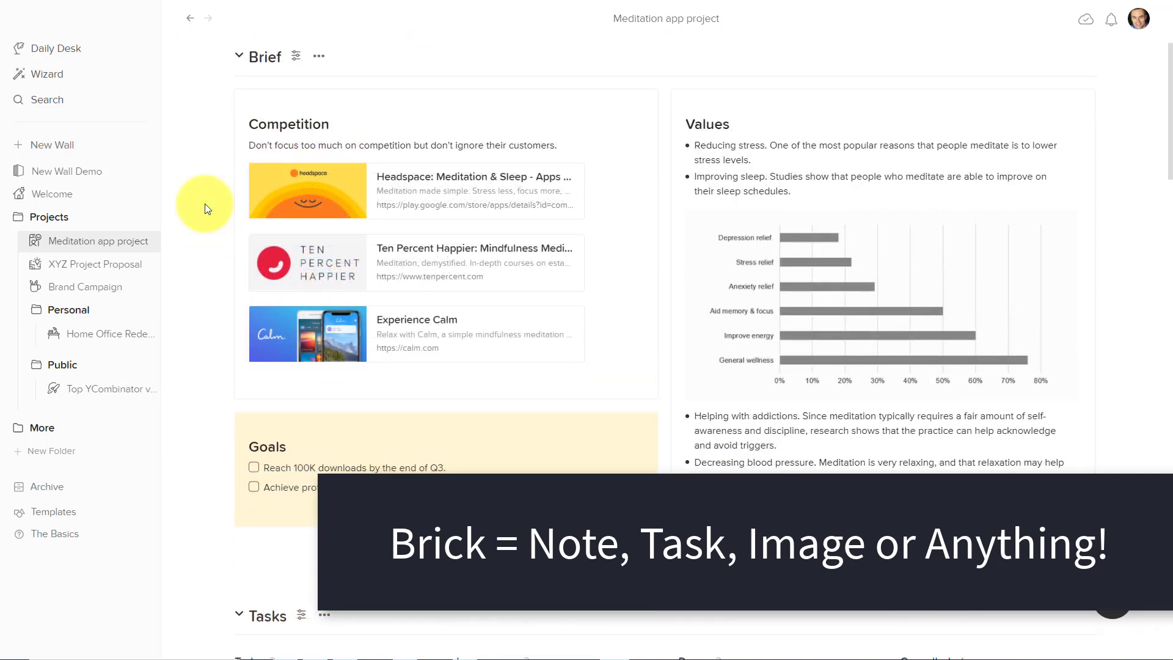
pyautogui.scroll(-8, 204, 204)
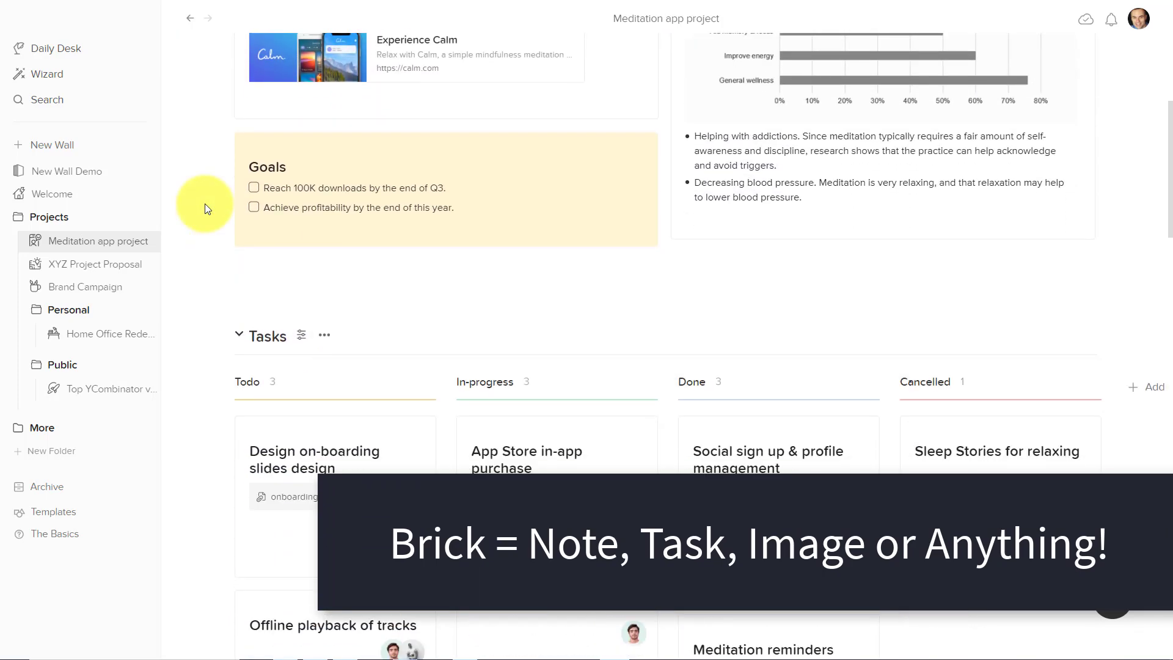
pyautogui.scroll(-8, 204, 203)
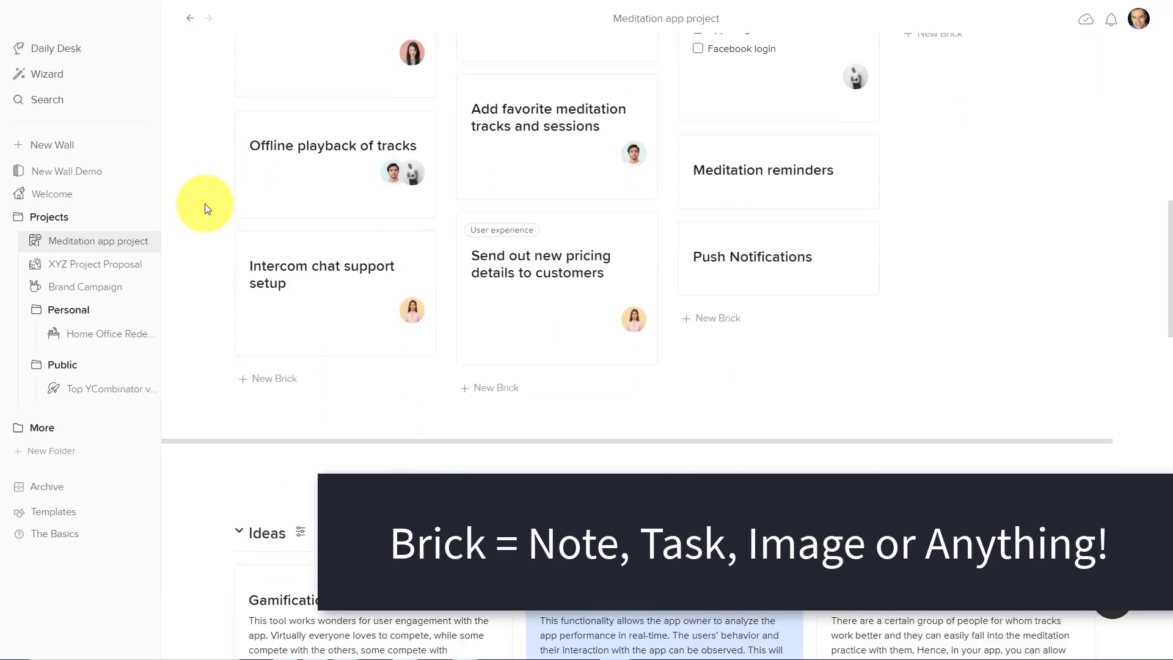
pyautogui.scroll(-8, 204, 203)
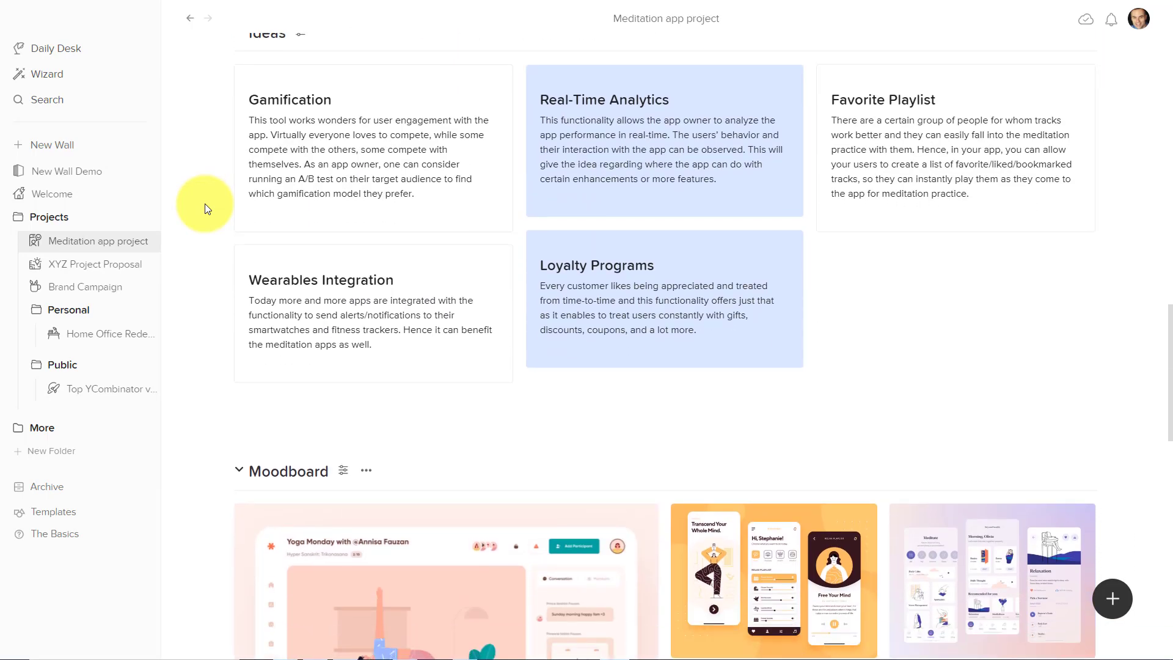
pyautogui.scroll(-6, 204, 203)
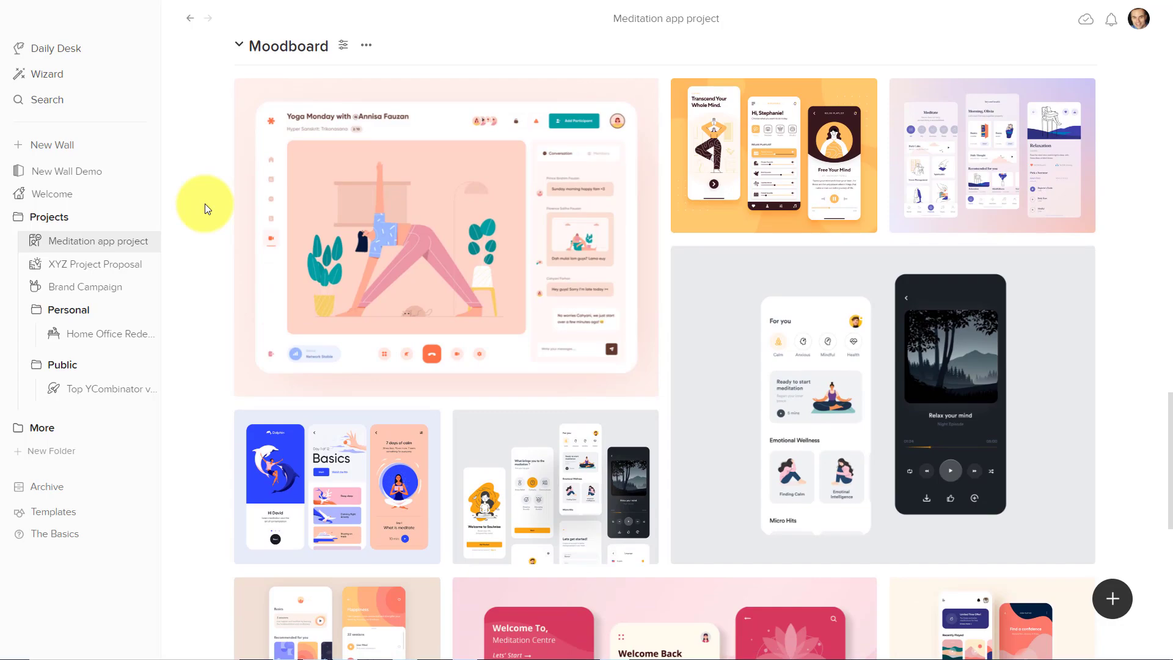
pyautogui.scroll(-4, 204, 203)
pyautogui.scroll(15, 204, 203)
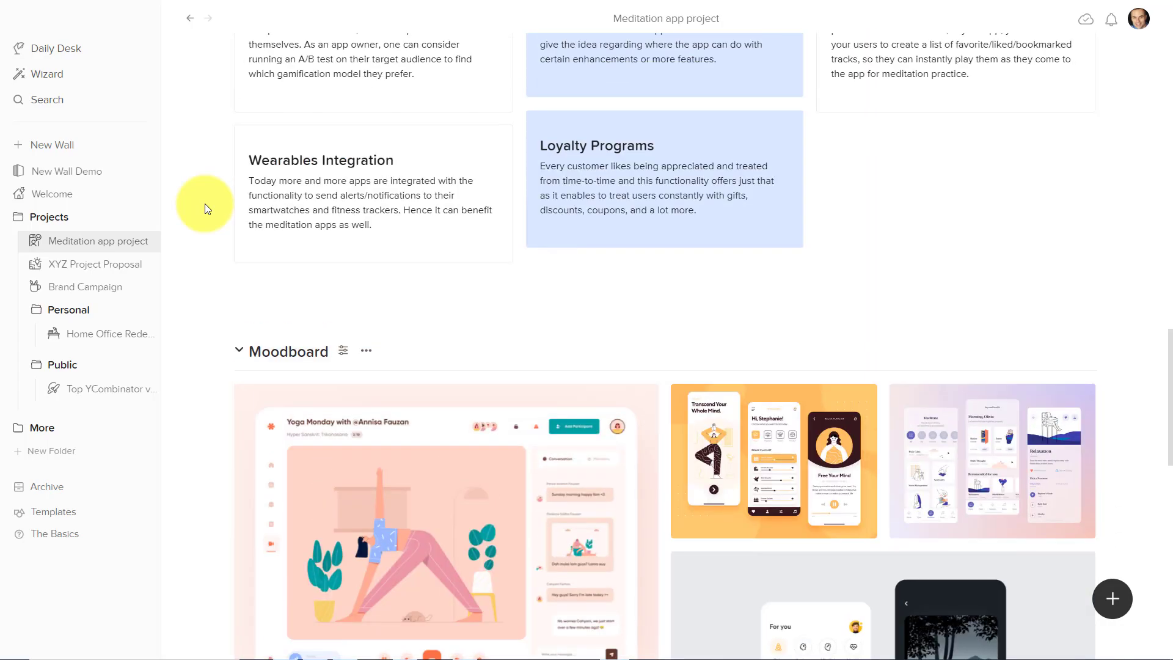
pyautogui.scroll(15, 204, 203)
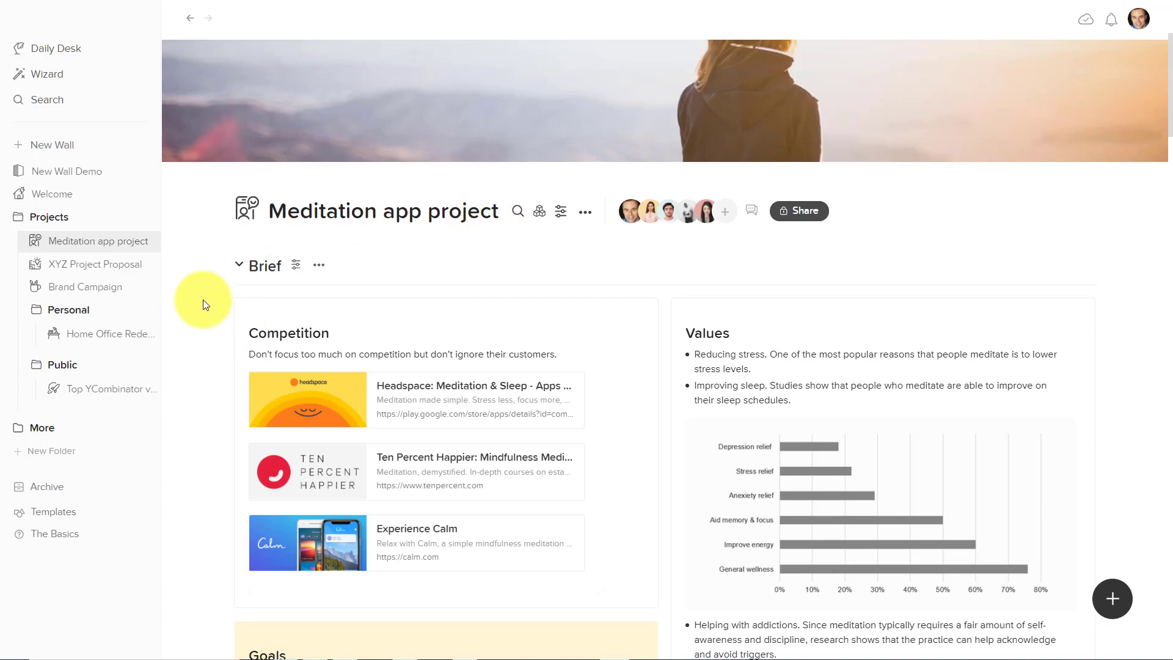
pyautogui.scroll(-2, 205, 305)
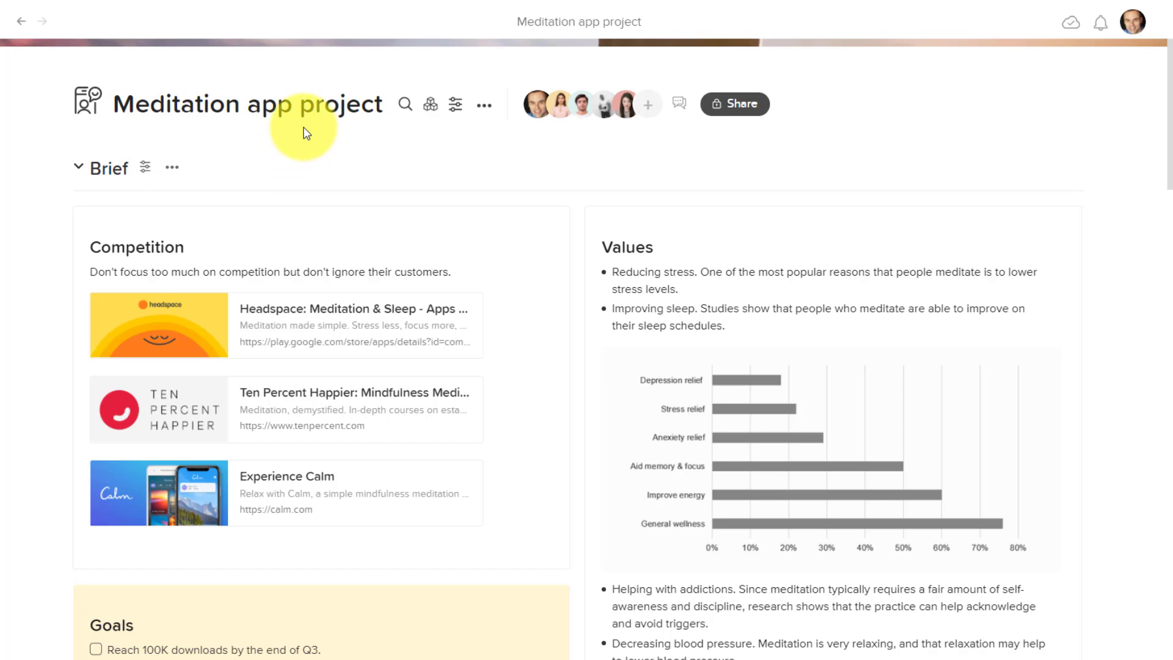
pyautogui.scroll(-2, 35, 204)
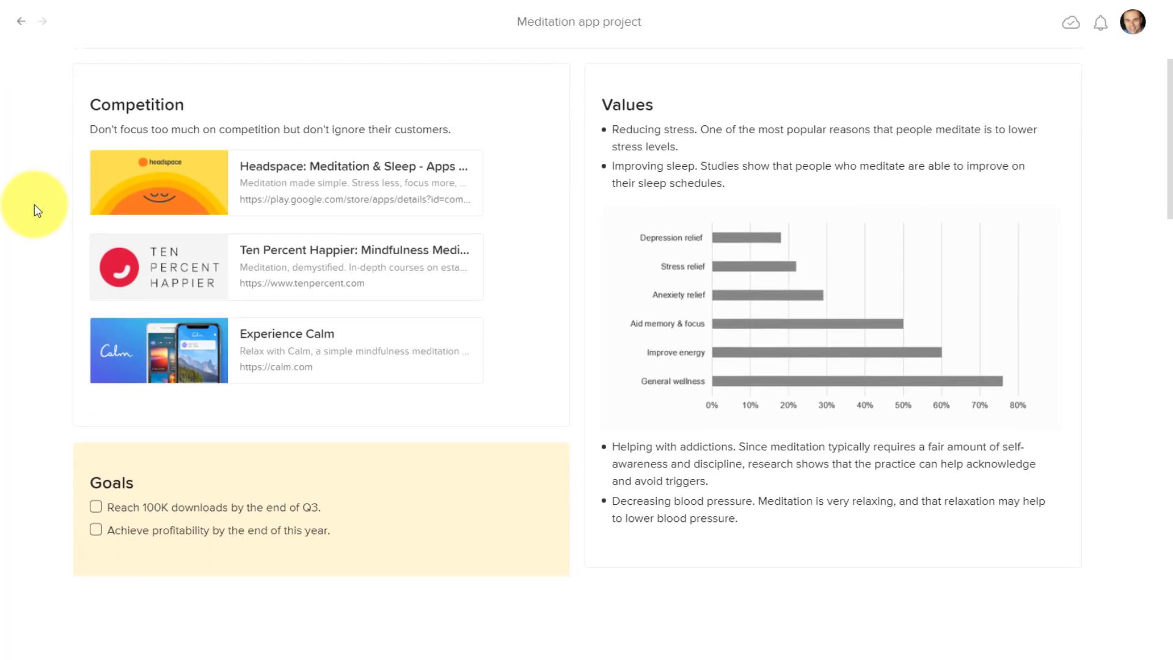
pyautogui.scroll(1, 37, 206)
pyautogui.moveTo(86, 124)
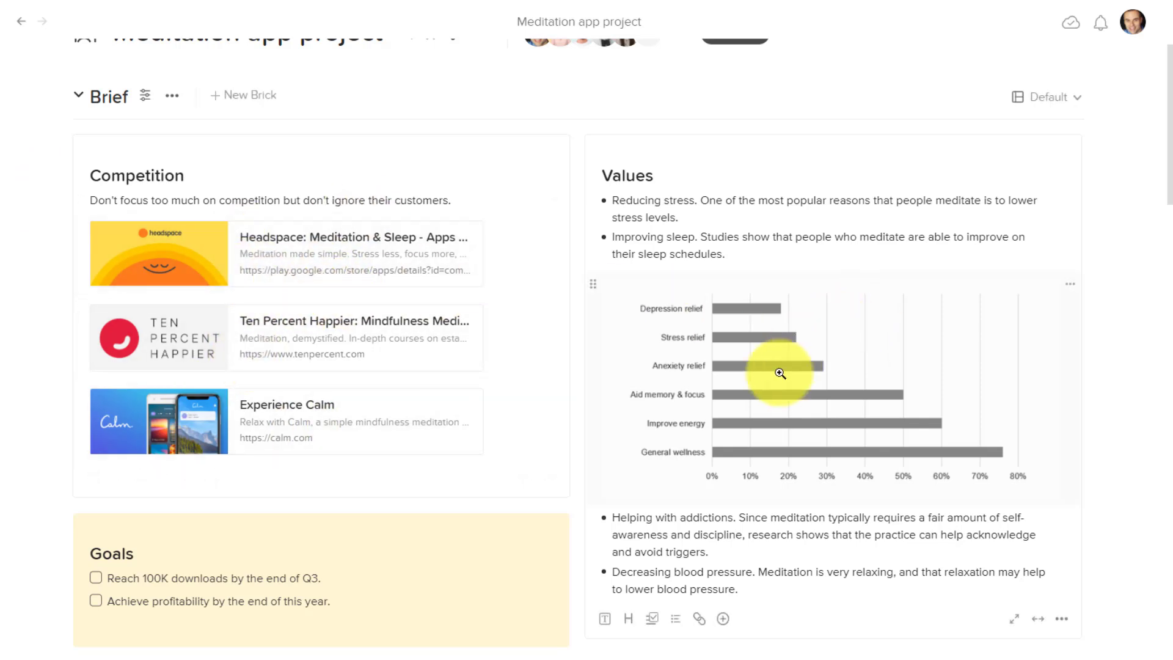
pyautogui.scroll(-10, 29, 406)
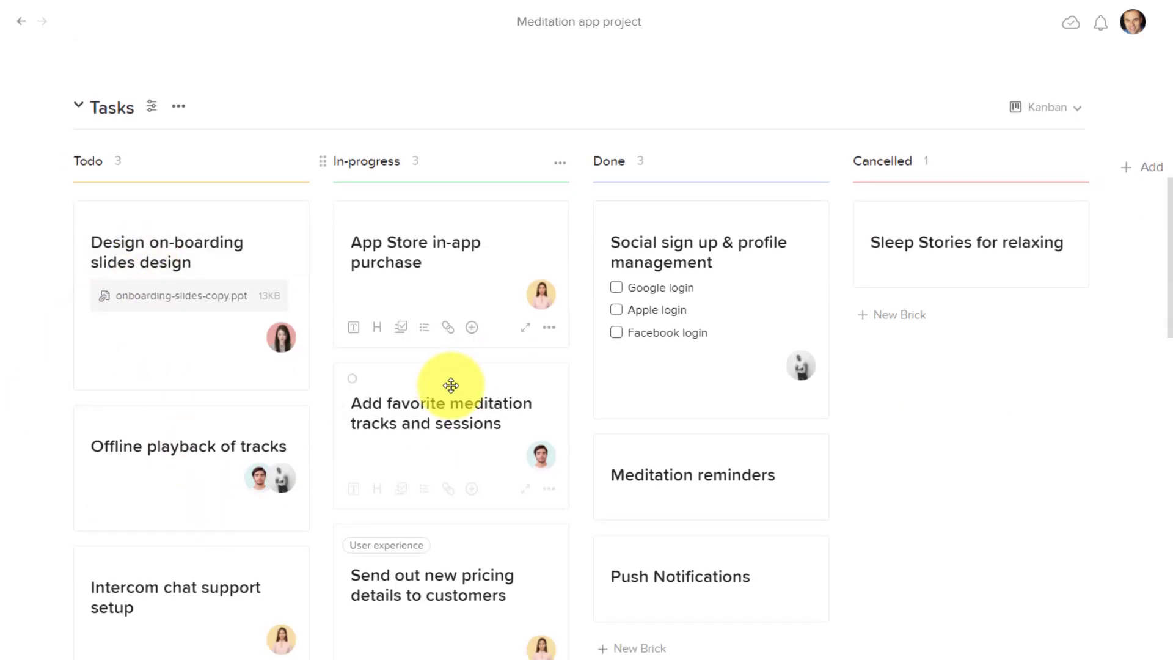
pyautogui.scroll(-1, 735, 348)
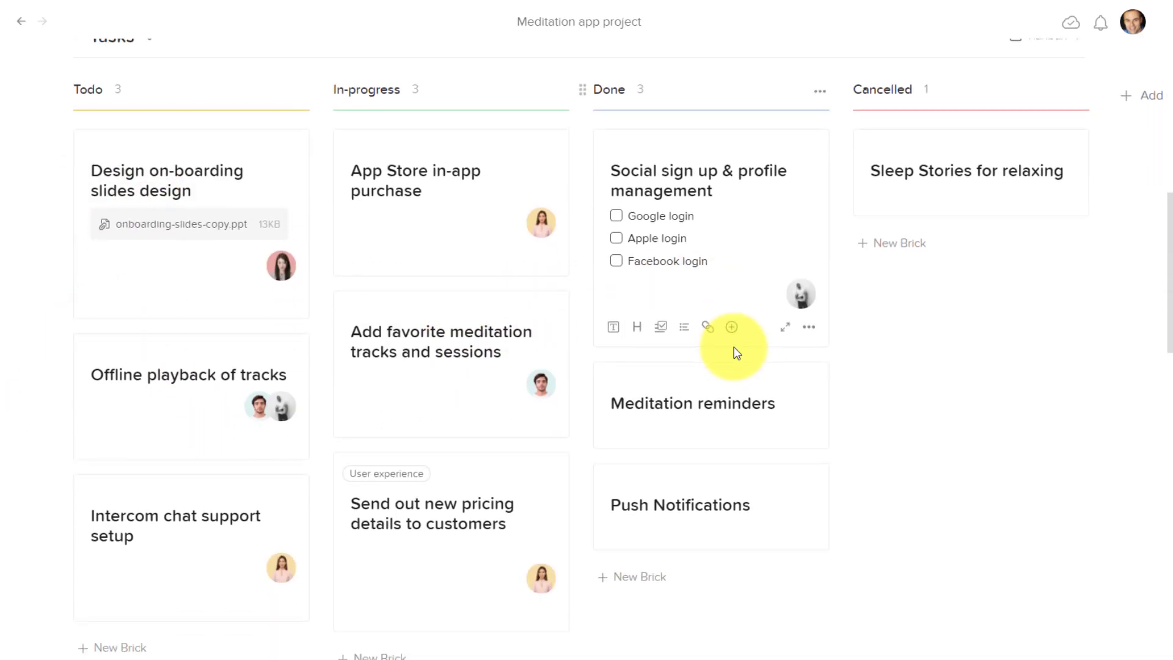
pyautogui.scroll(2, 734, 353)
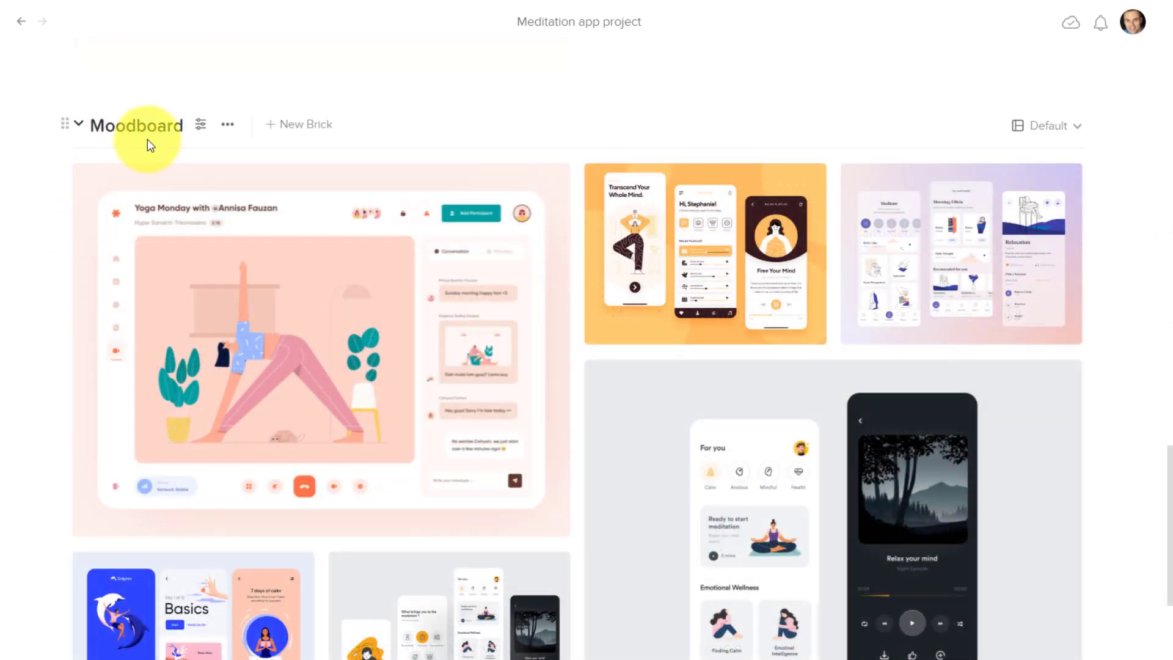
pyautogui.scroll(-2, 38, 266)
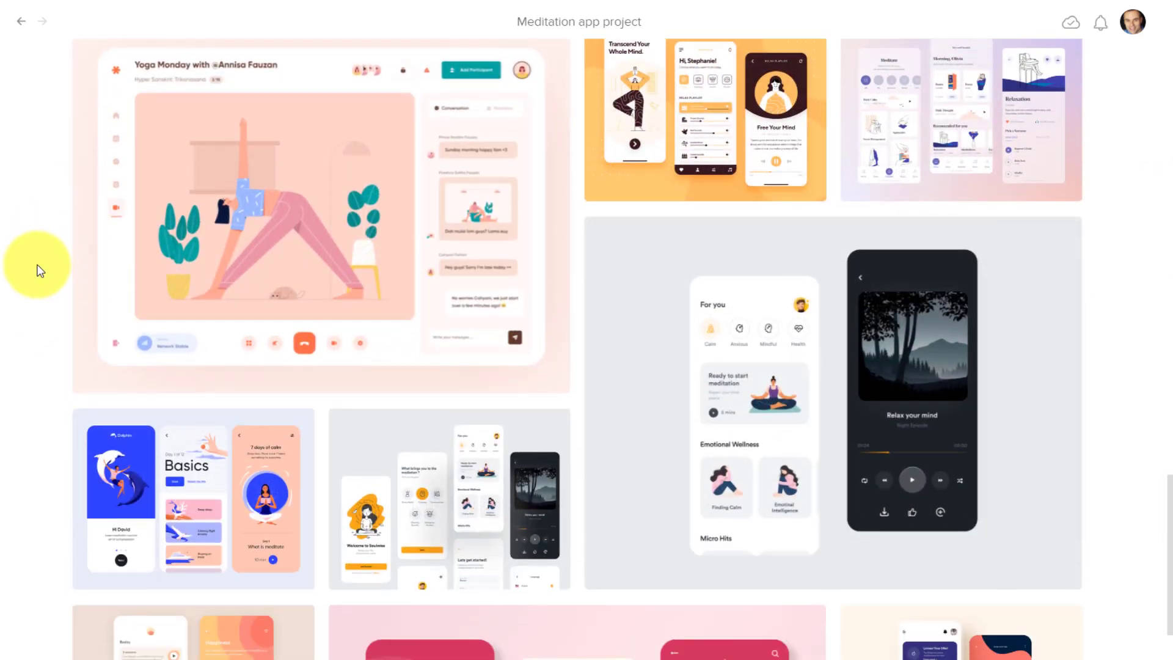
pyautogui.scroll(-5, 40, 271)
pyautogui.scroll(3, 40, 271)
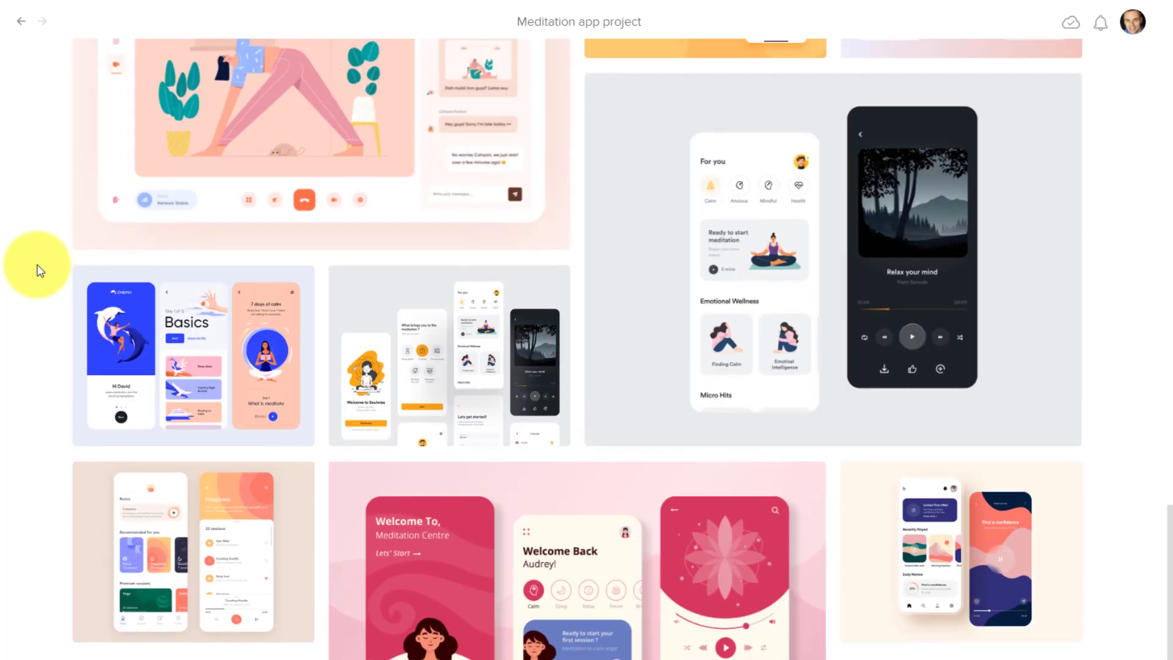
pyautogui.scroll(9, 38, 271)
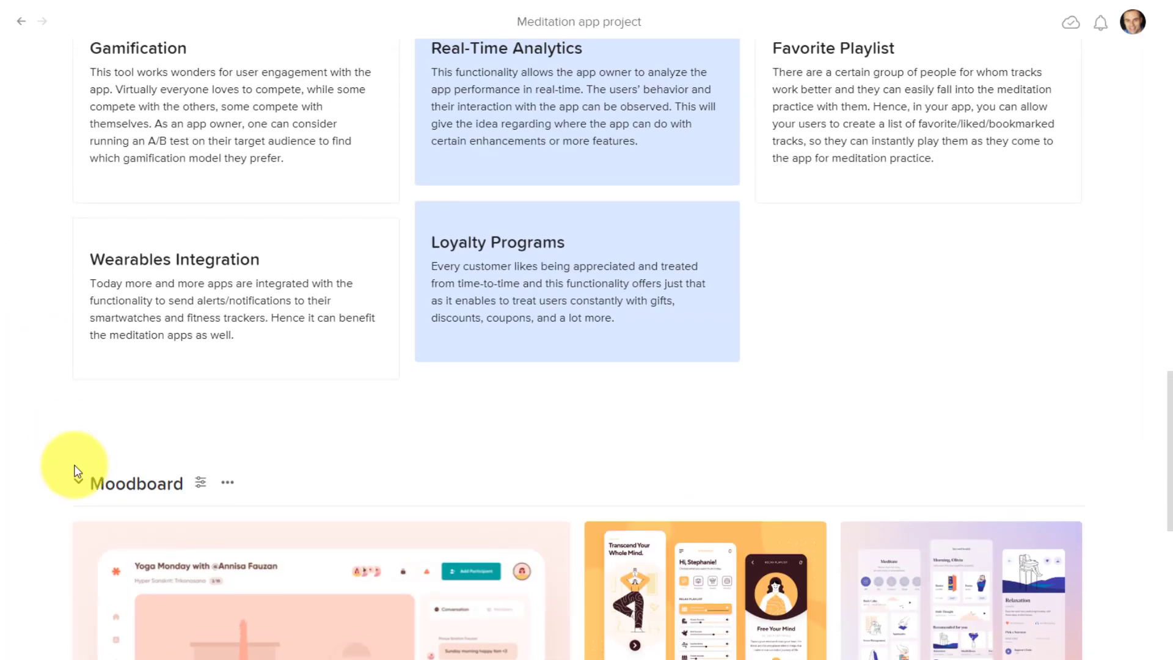
# Collapse the Moodboard and Ideas sections and return to the top of the wall.
pyautogui.click(79, 482)
pyautogui.scroll(6, 47, 449)
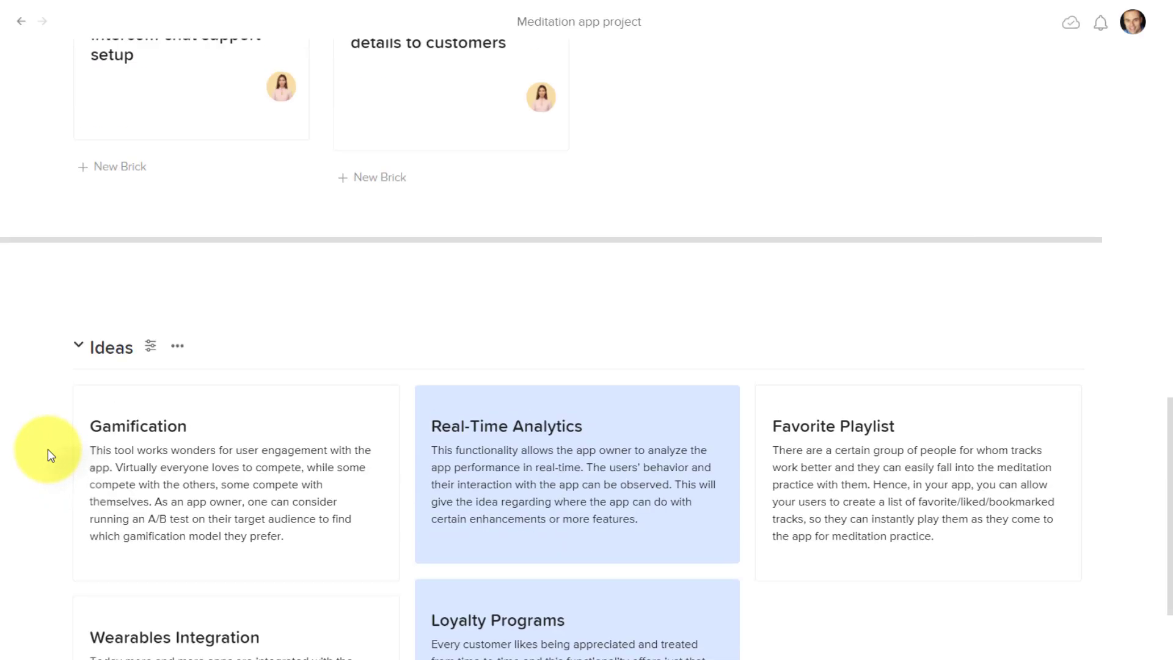
pyautogui.scroll(2, 48, 449)
pyautogui.click(73, 542)
pyautogui.scroll(5, 35, 510)
pyautogui.scroll(10, 31, 495)
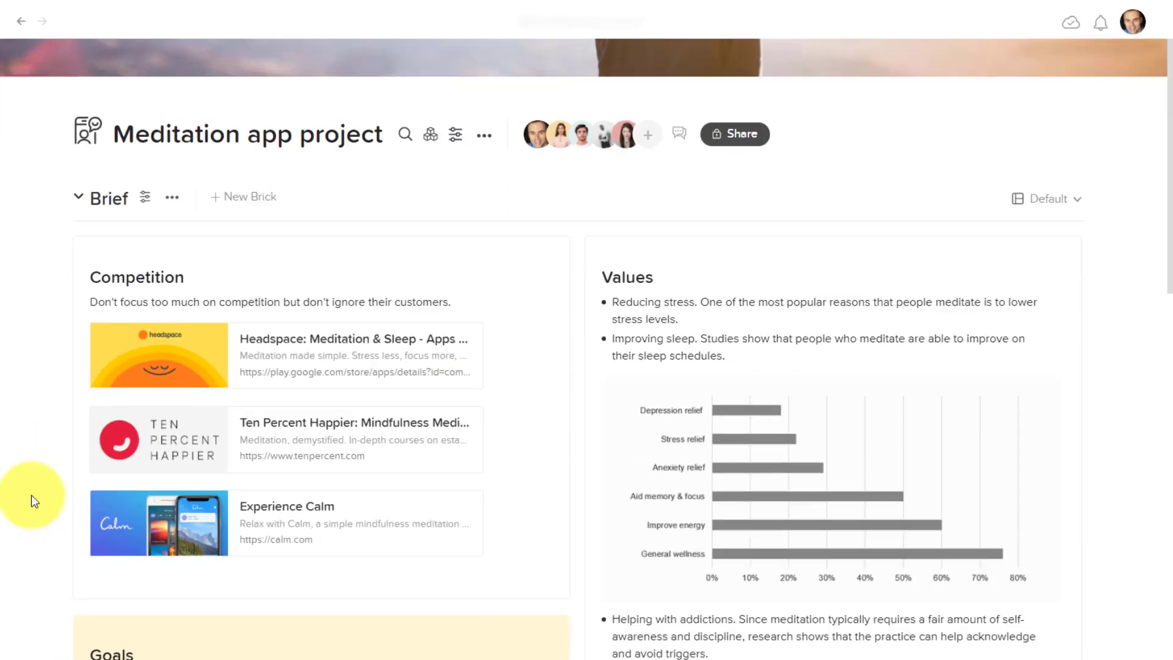
pyautogui.scroll(-1, 31, 495)
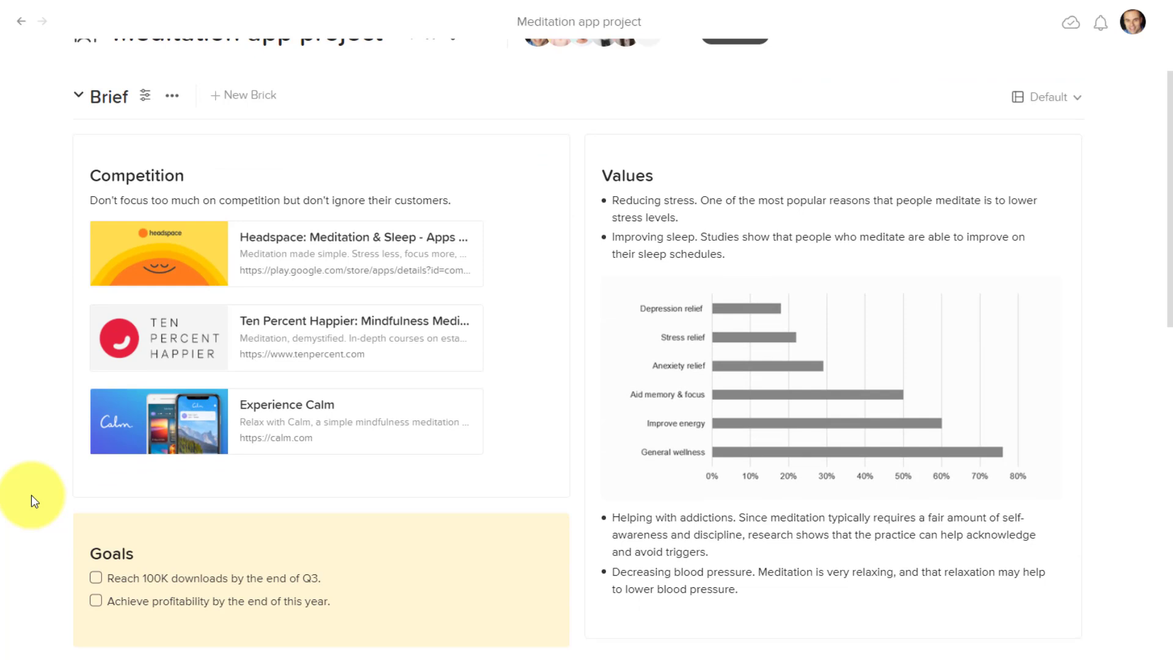
pyautogui.scroll(2, 31, 495)
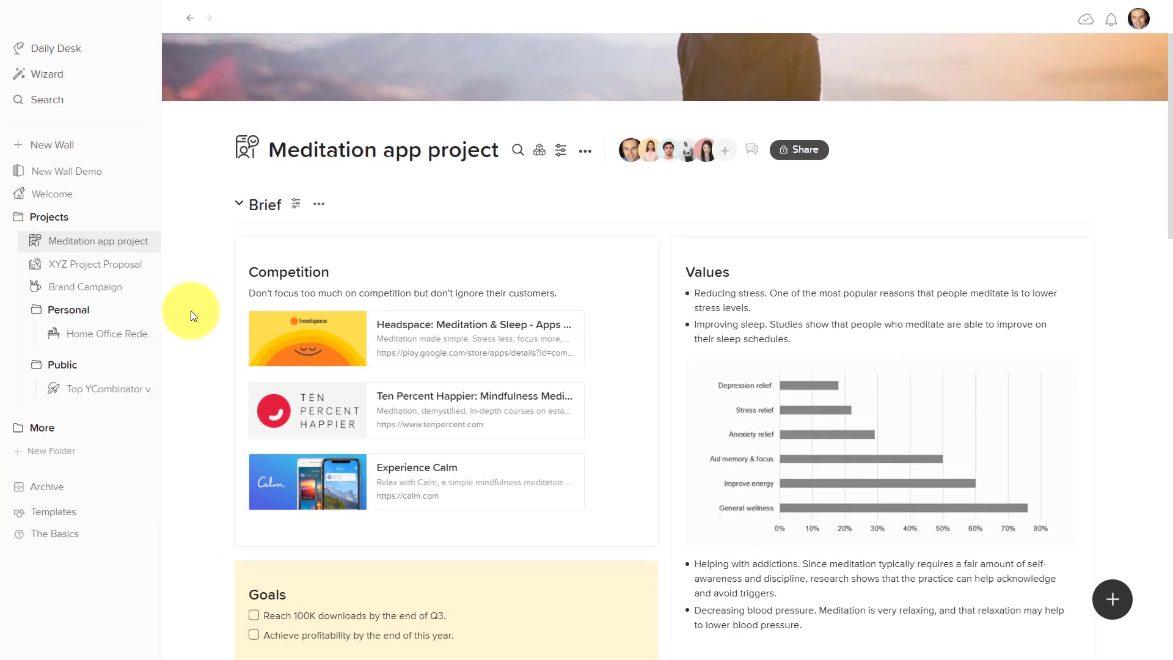
# Open the New Wall Demo wall and move New Customer Profiles into the middle column above the image card.
pyautogui.click(65, 177)
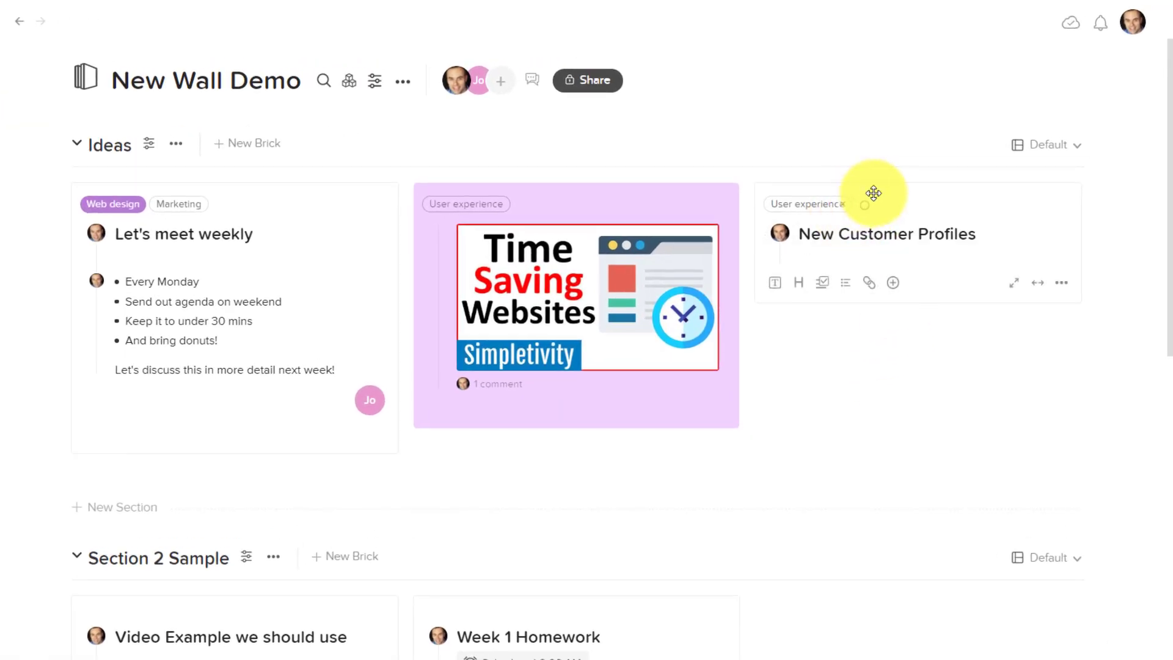
pyautogui.moveTo(886, 191); pyautogui.dragTo(553, 198)
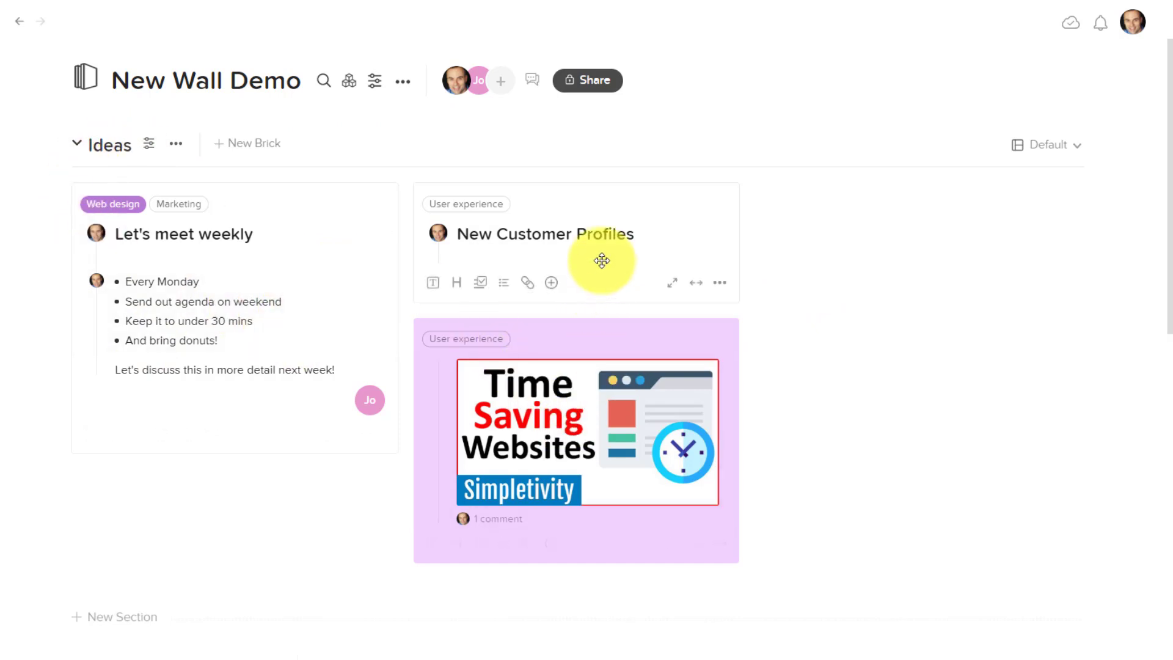
pyautogui.click(543, 259)
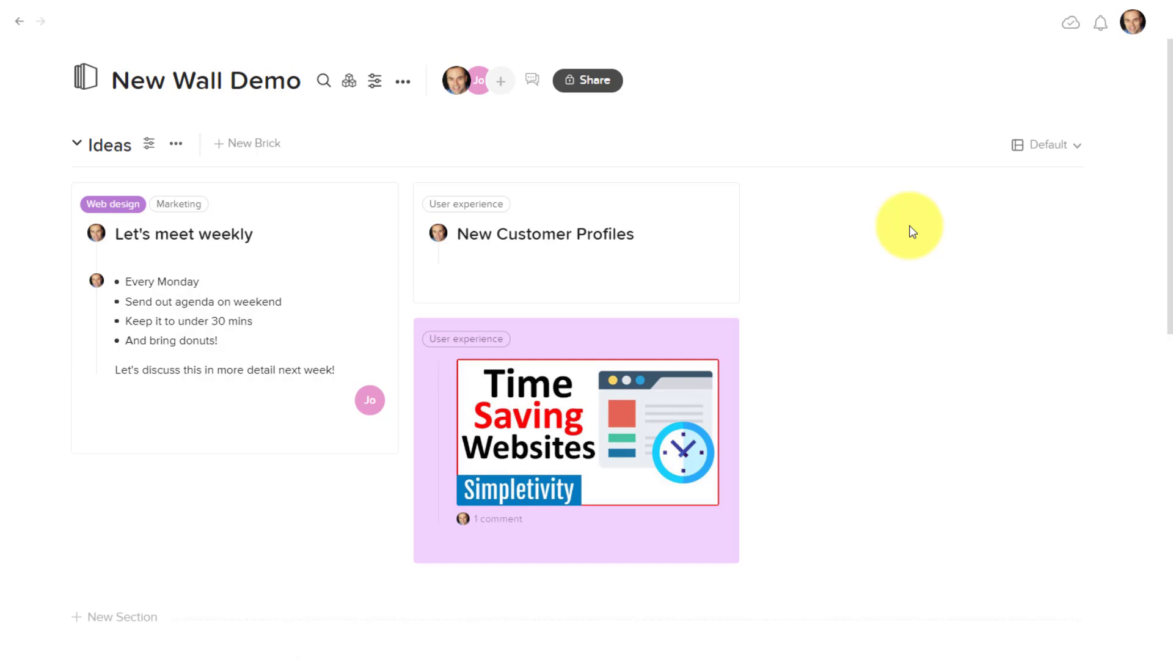
pyautogui.click(160, 497)
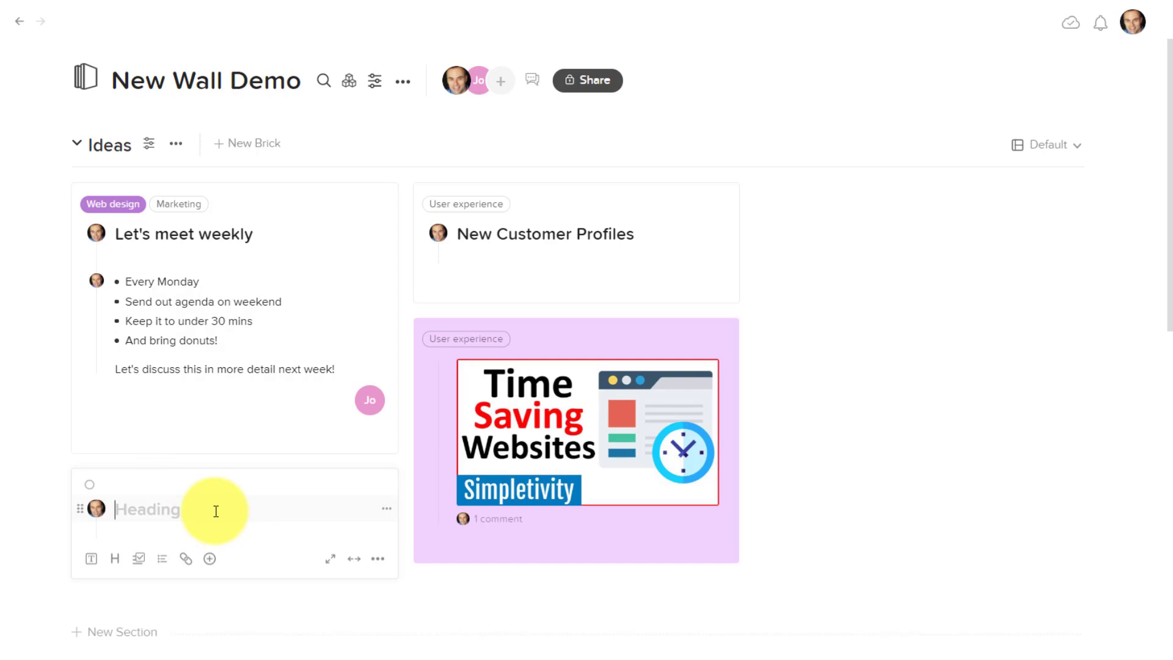
pyautogui.click(826, 204)
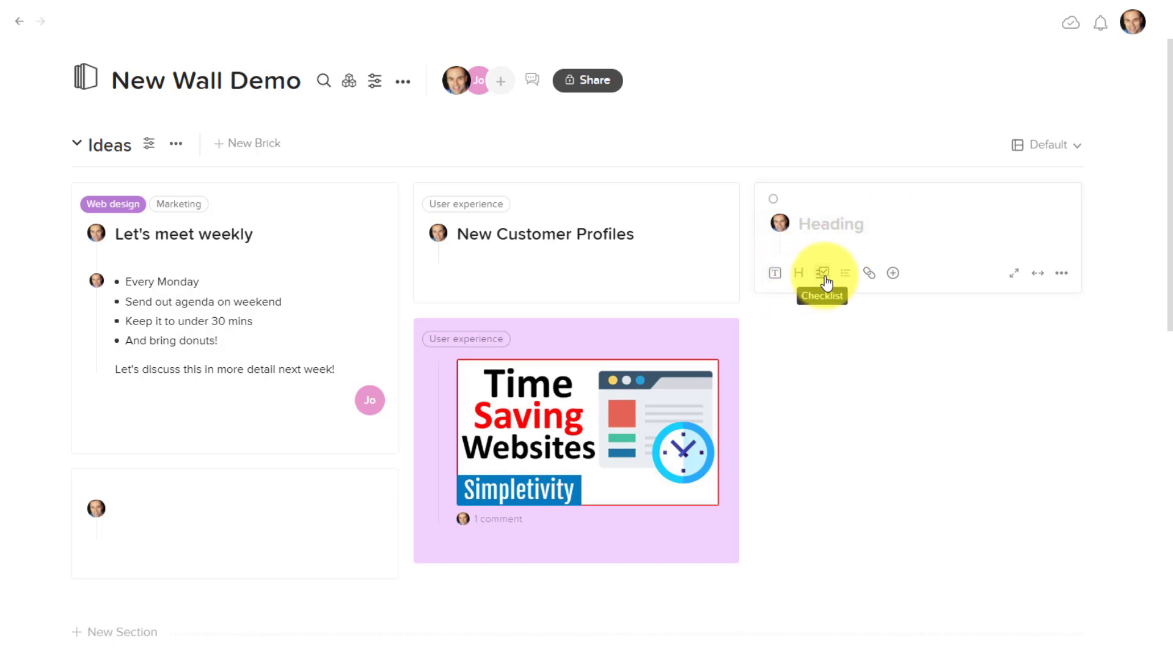
pyautogui.click(893, 273)
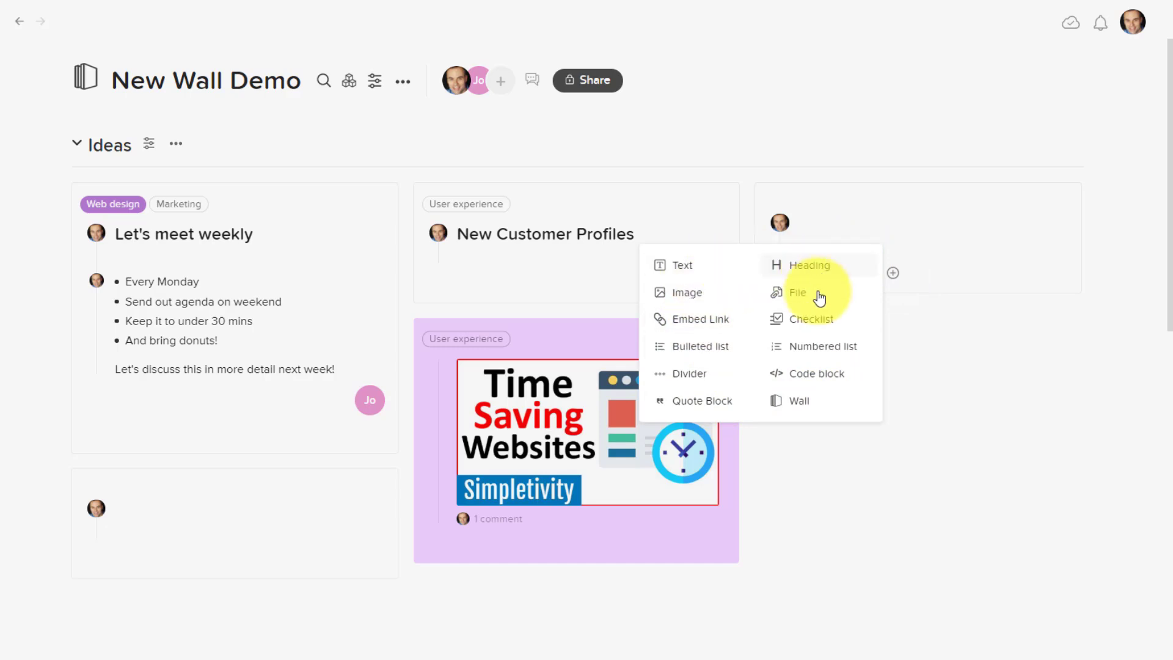
pyautogui.click(945, 319)
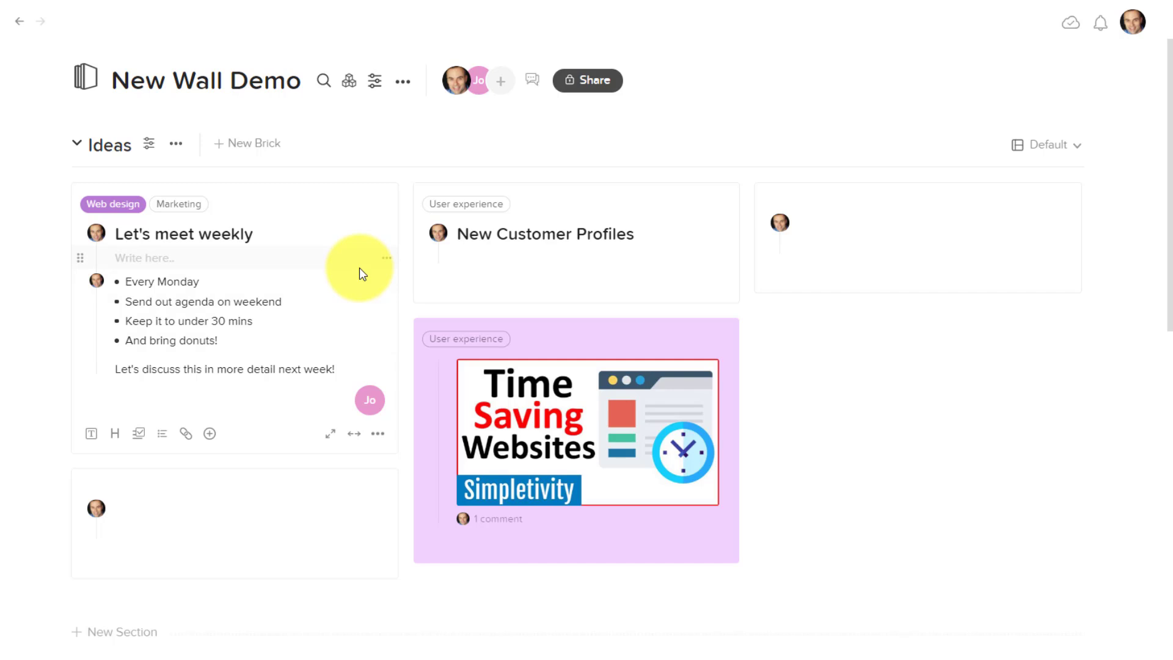
# Raise the Ideas section's number of columns from 3 to 4 in Customize Section.
pyautogui.click(151, 146)
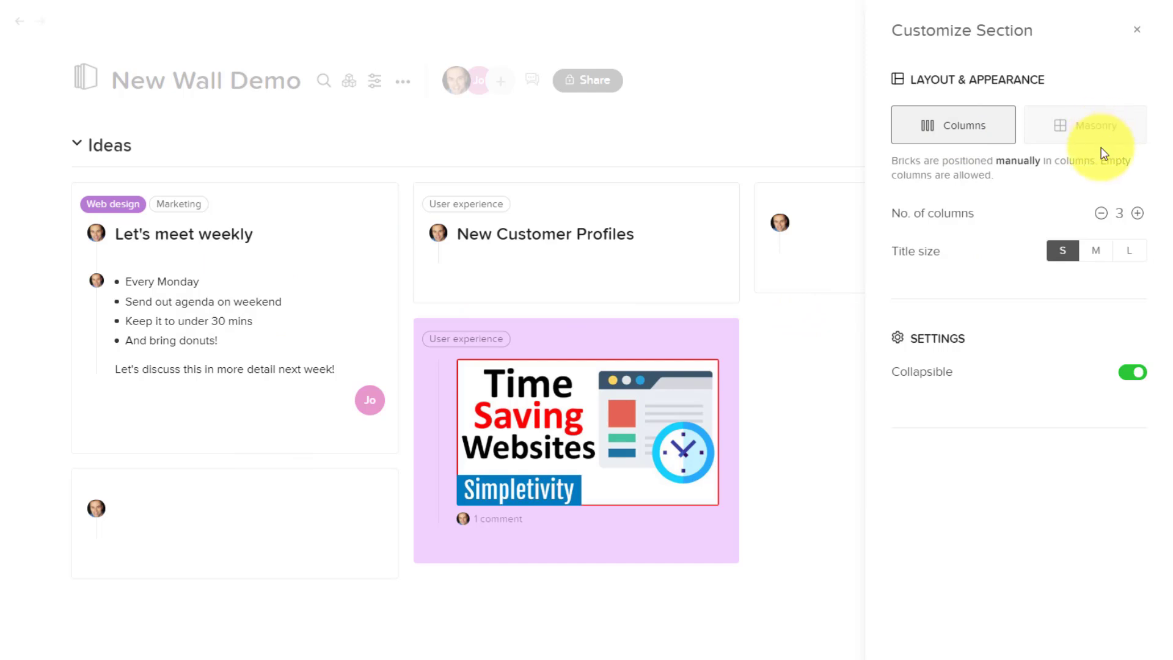
pyautogui.click(1138, 213)
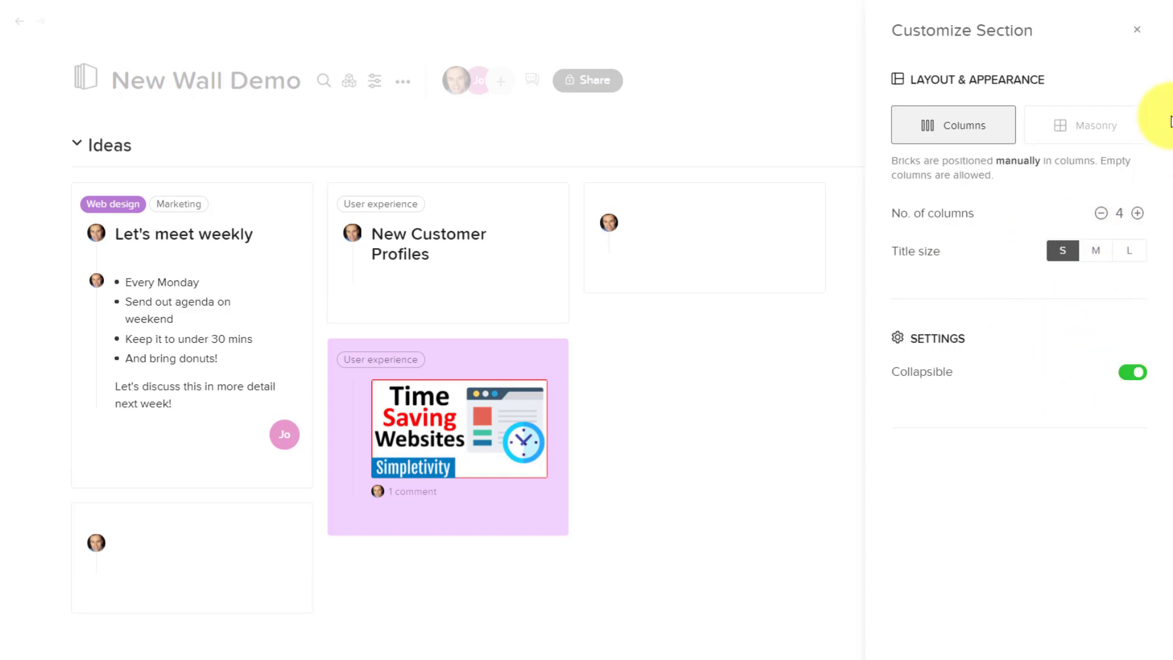
pyautogui.click(1138, 29)
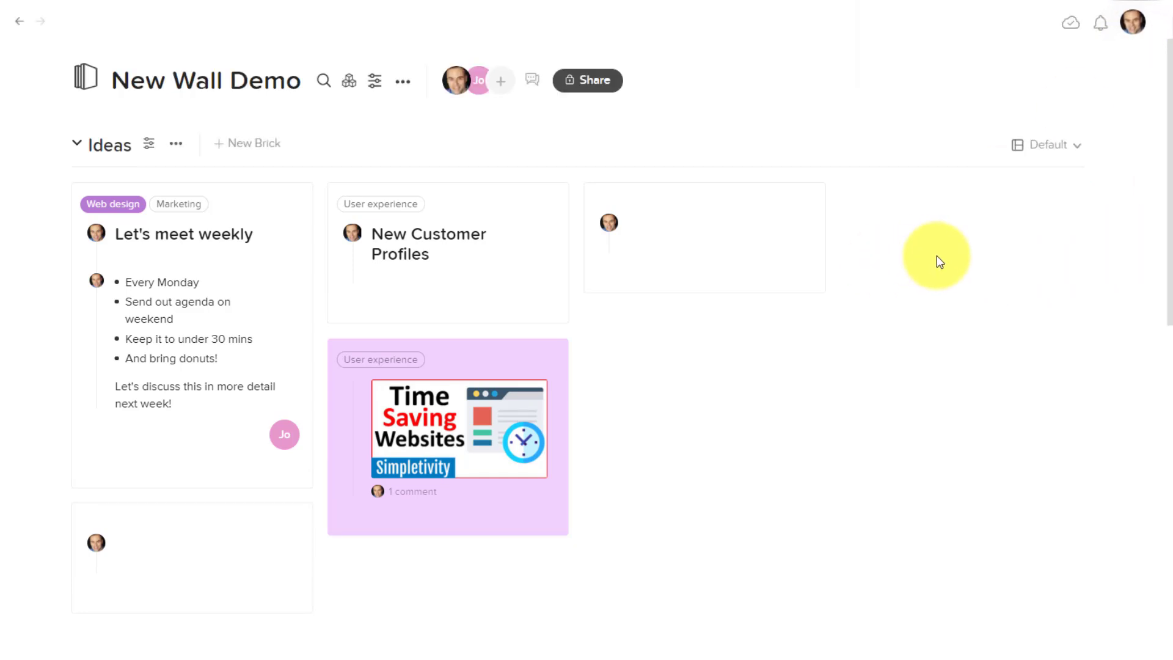
# Move the Time Saving Websites card into the fourth column beside New Customer Profiles.
pyautogui.moveTo(466, 344); pyautogui.dragTo(985, 190)
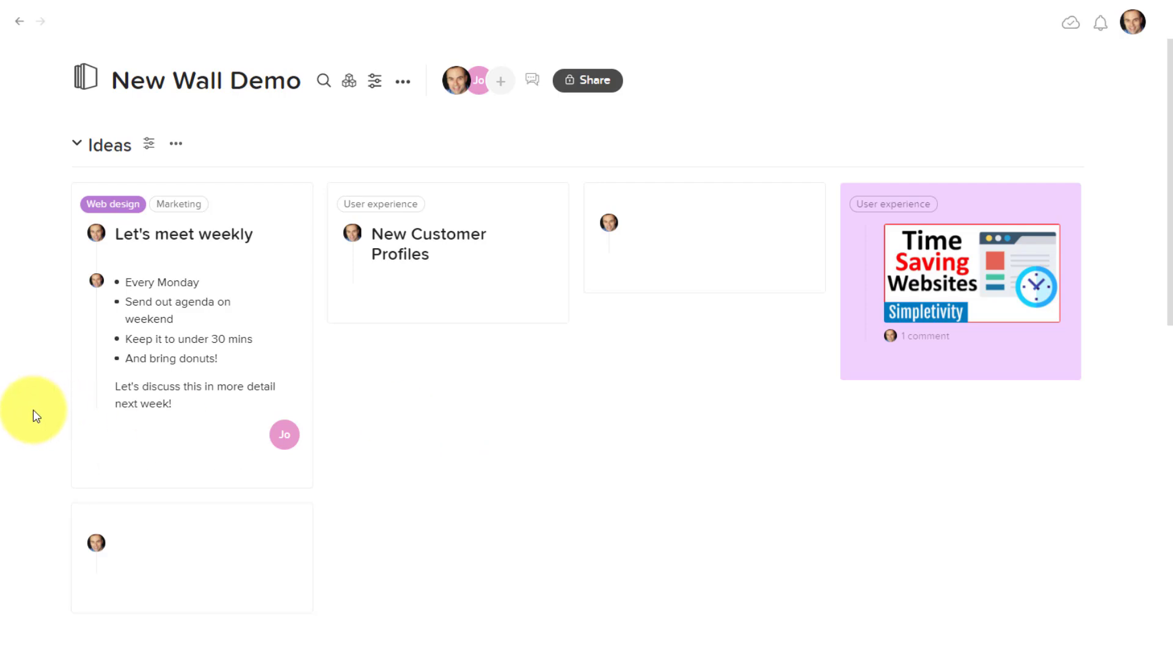
pyautogui.scroll(-10, 36, 415)
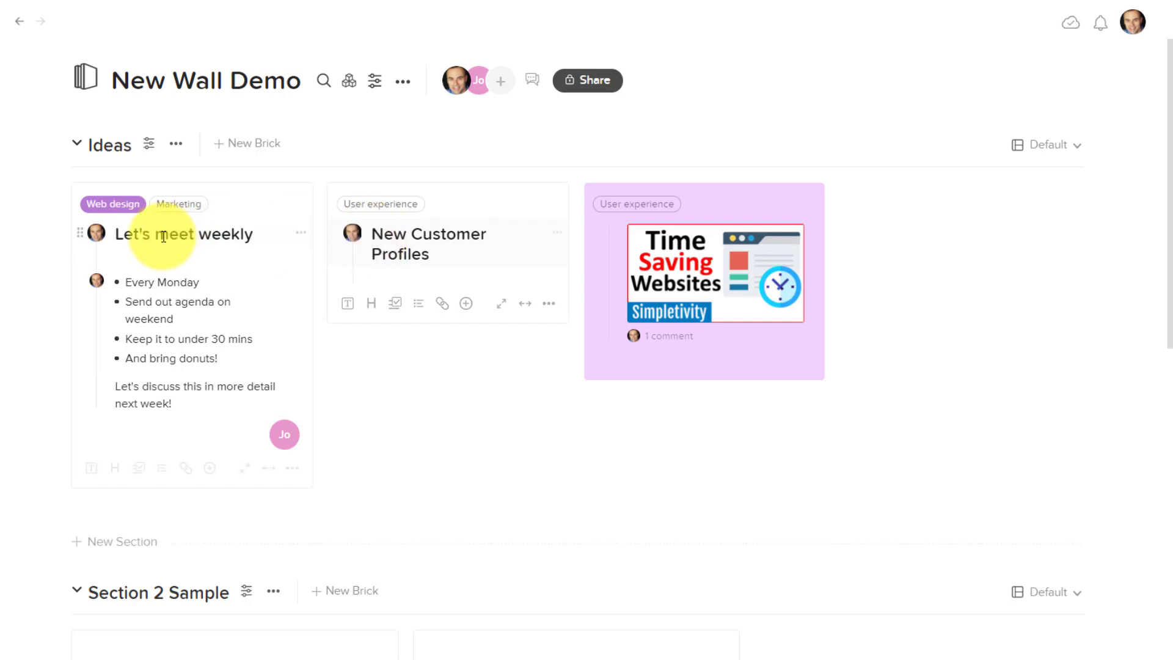
# Create a brick below New Customer Profiles with the heading 'New note'.
pyautogui.click(428, 349)
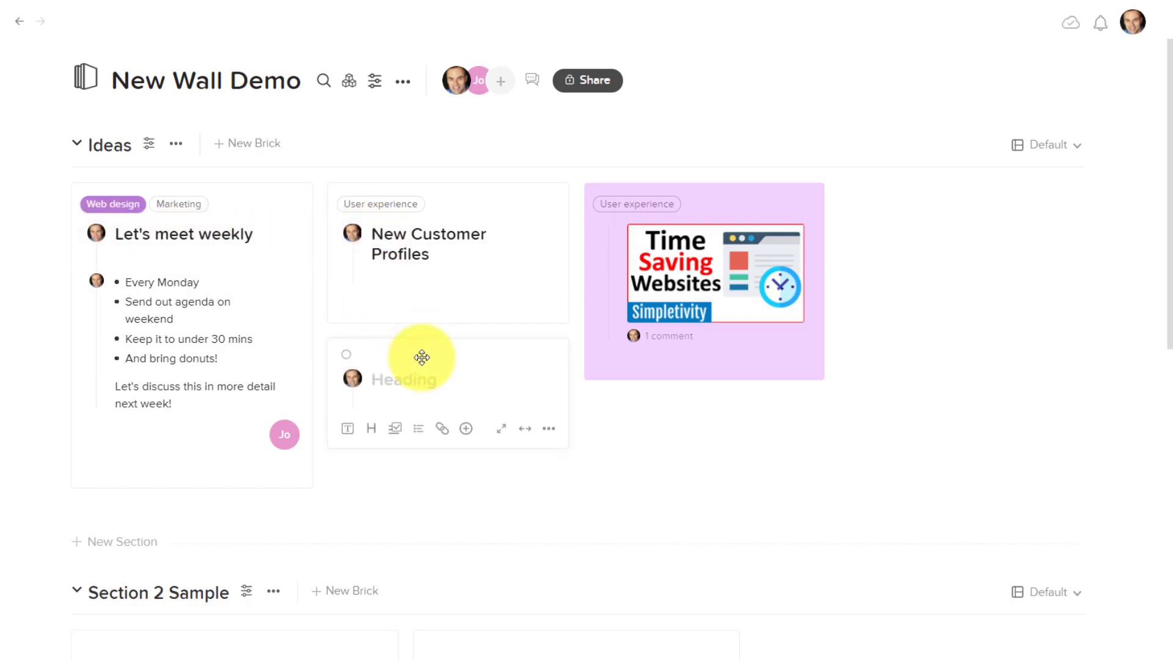
pyautogui.write('New note')
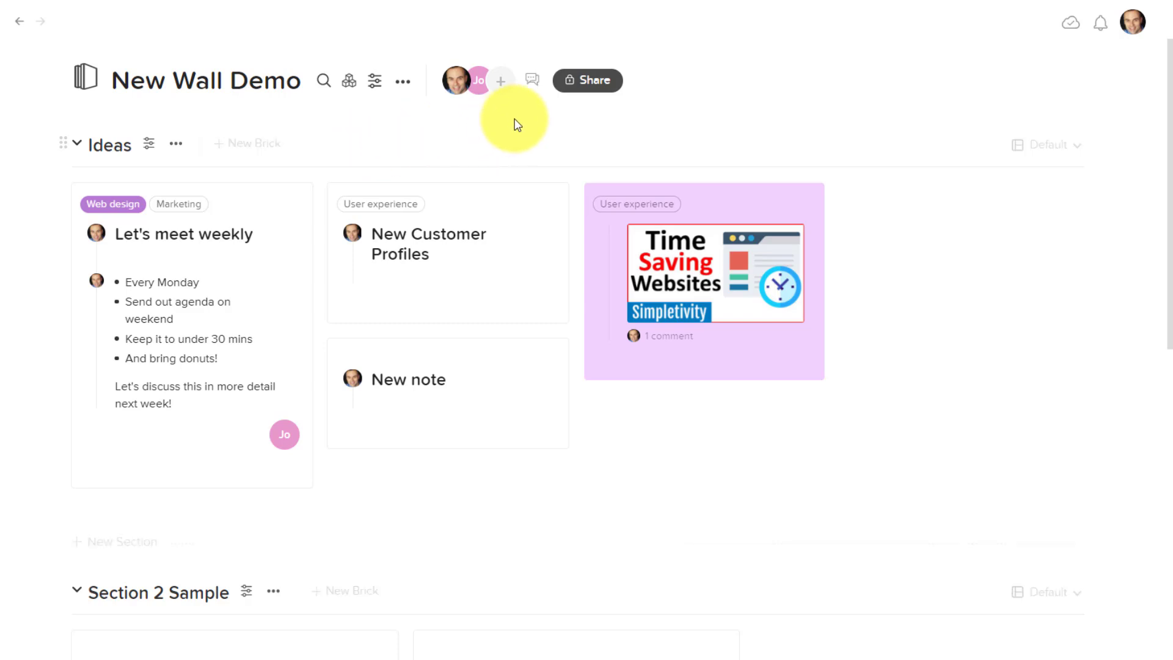
# View the New Wall Demo discussion thread twice, closing it each time.
pyautogui.click(533, 84)
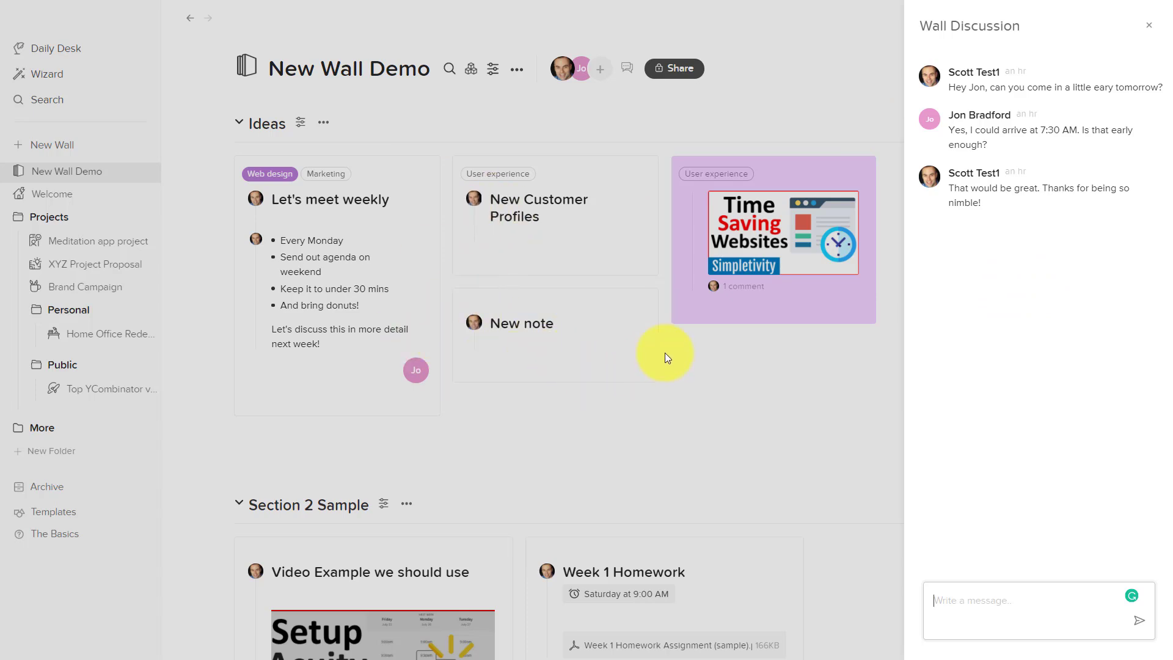
pyautogui.click(1155, 29)
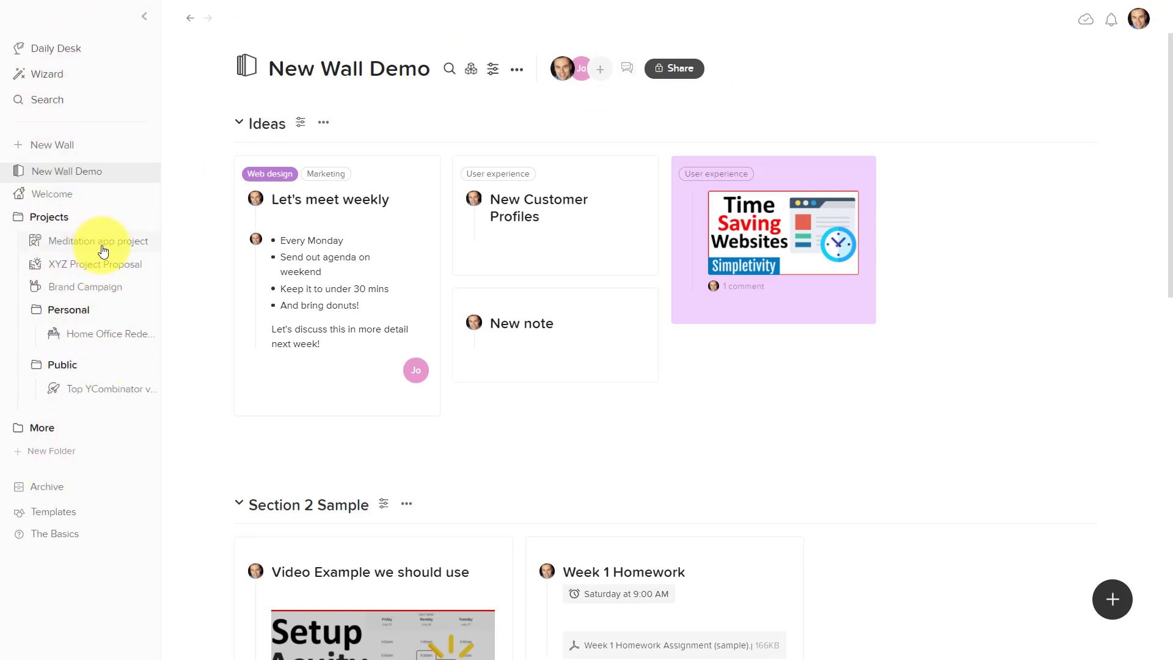
pyautogui.click(627, 67)
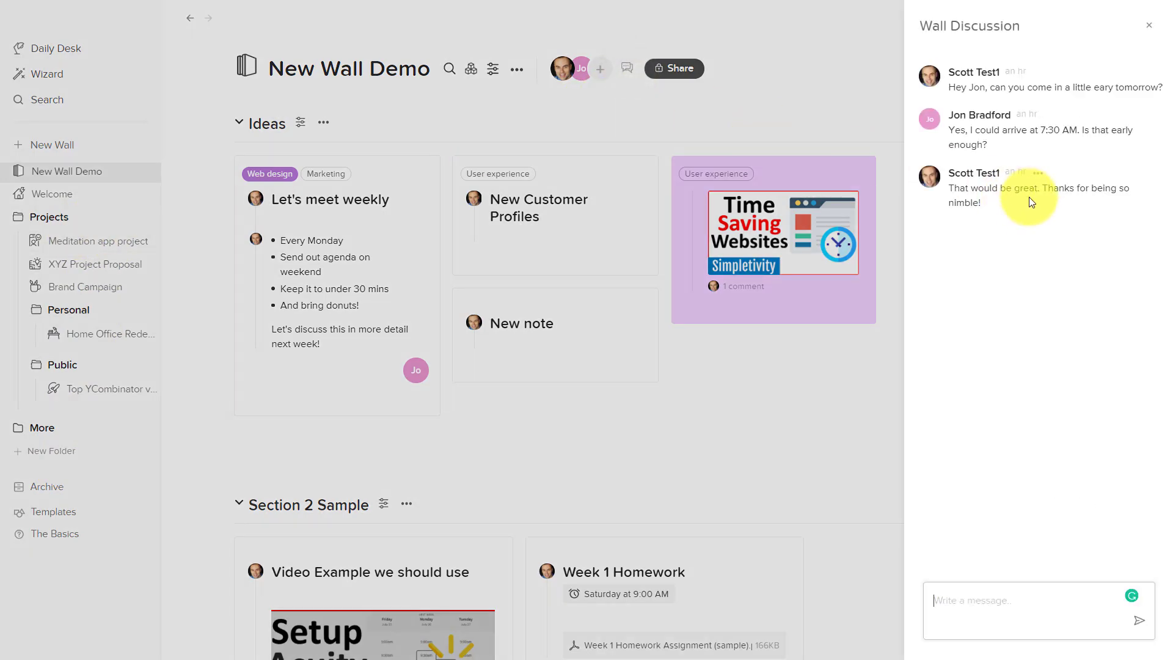
pyautogui.click(1150, 25)
# Switch to the Meditation app project wall and glance at its empty discussion.
pyautogui.click(122, 250)
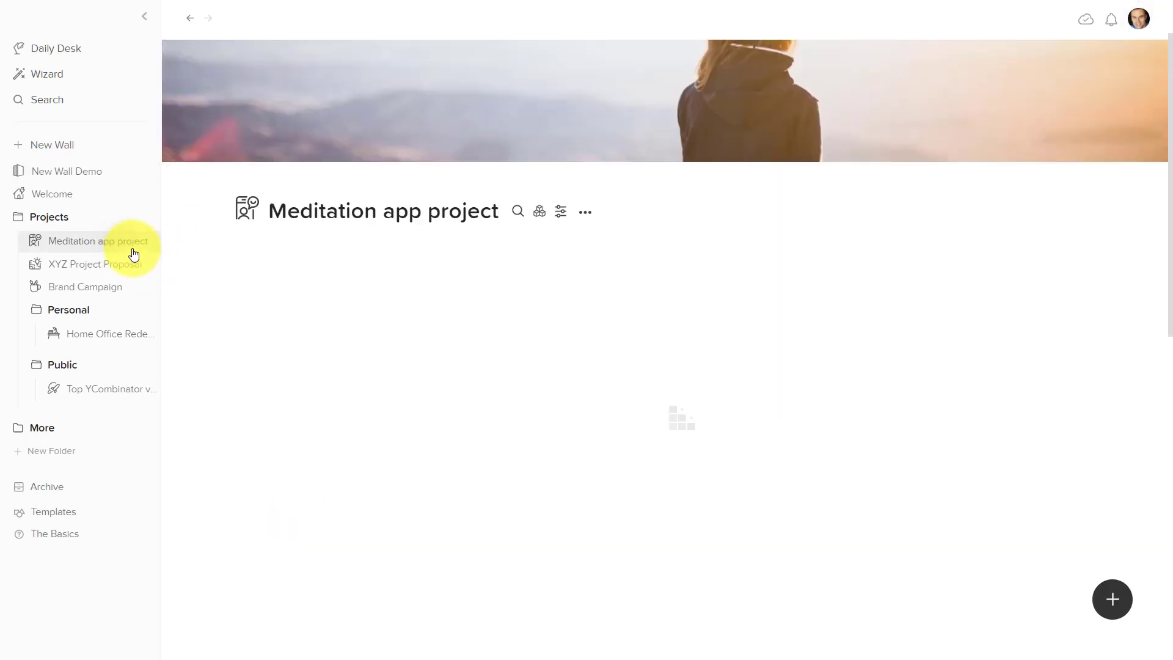
pyautogui.click(750, 213)
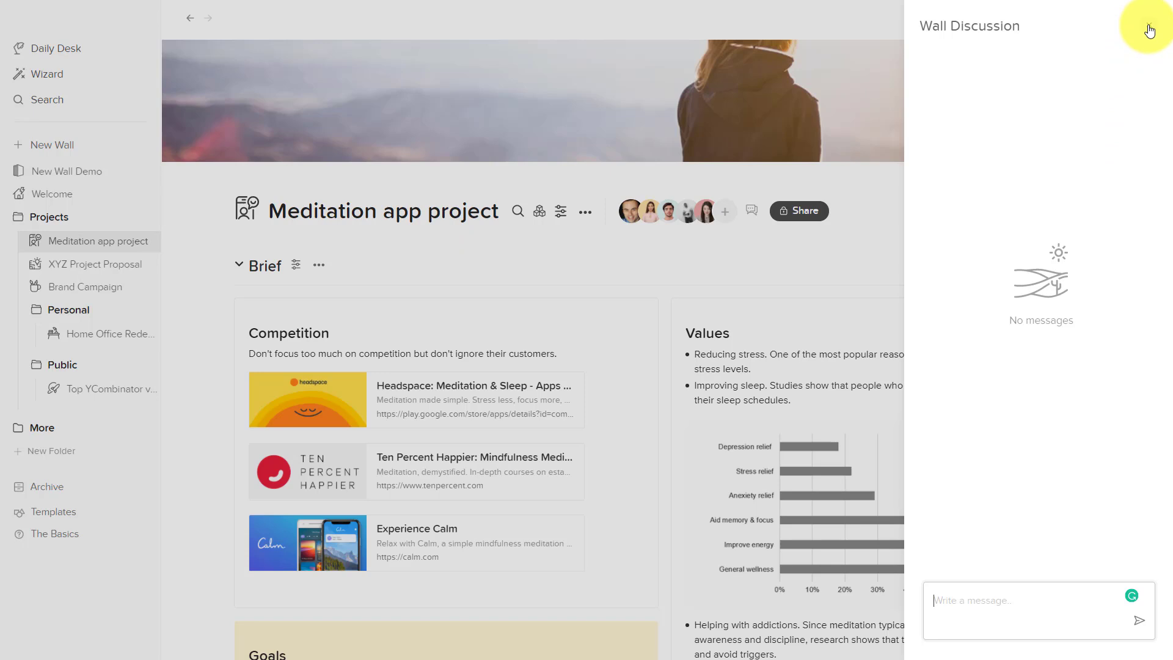
pyautogui.click(1150, 31)
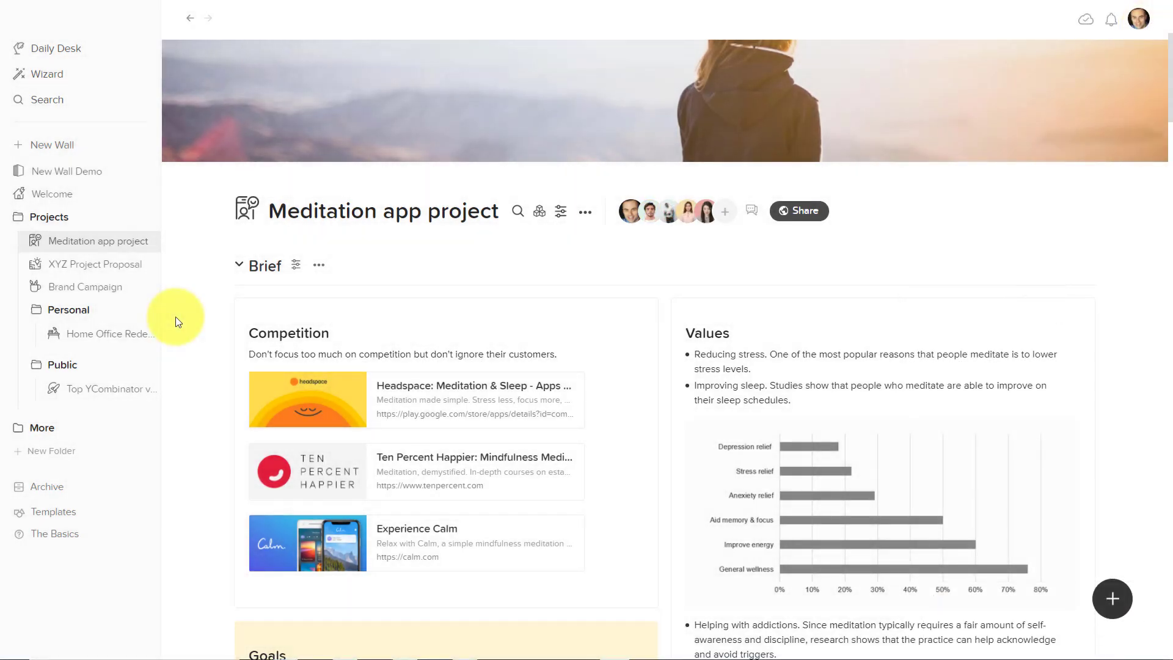
pyautogui.click(726, 213)
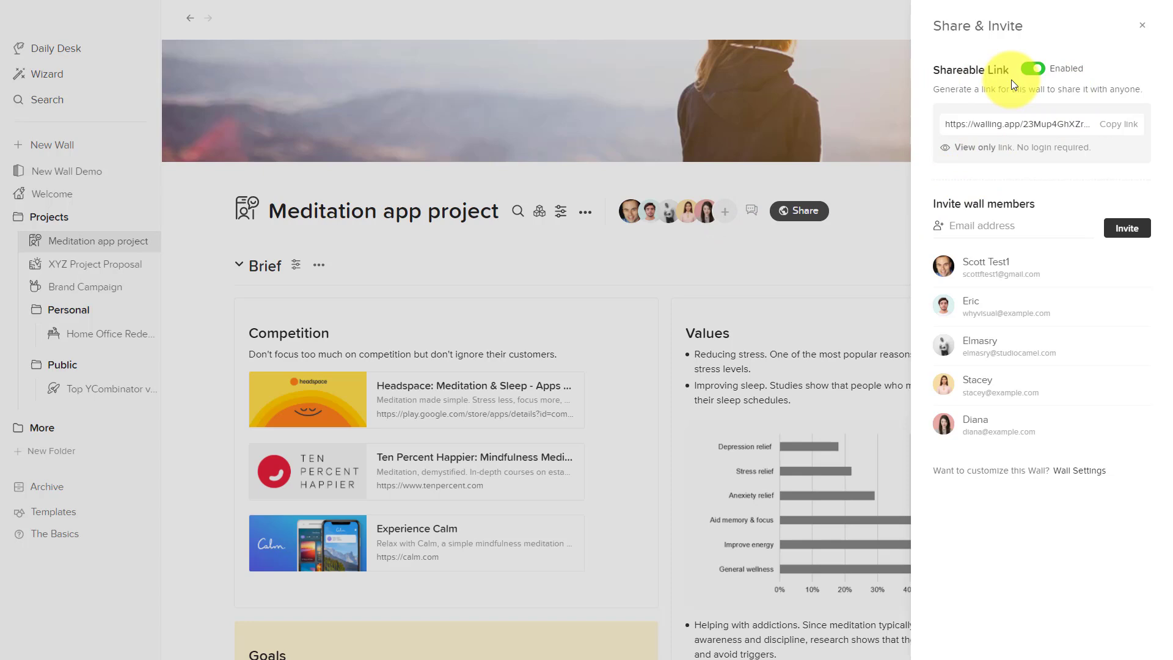
pyautogui.click(188, 279)
pyautogui.hotkey('ctrl', '\\')
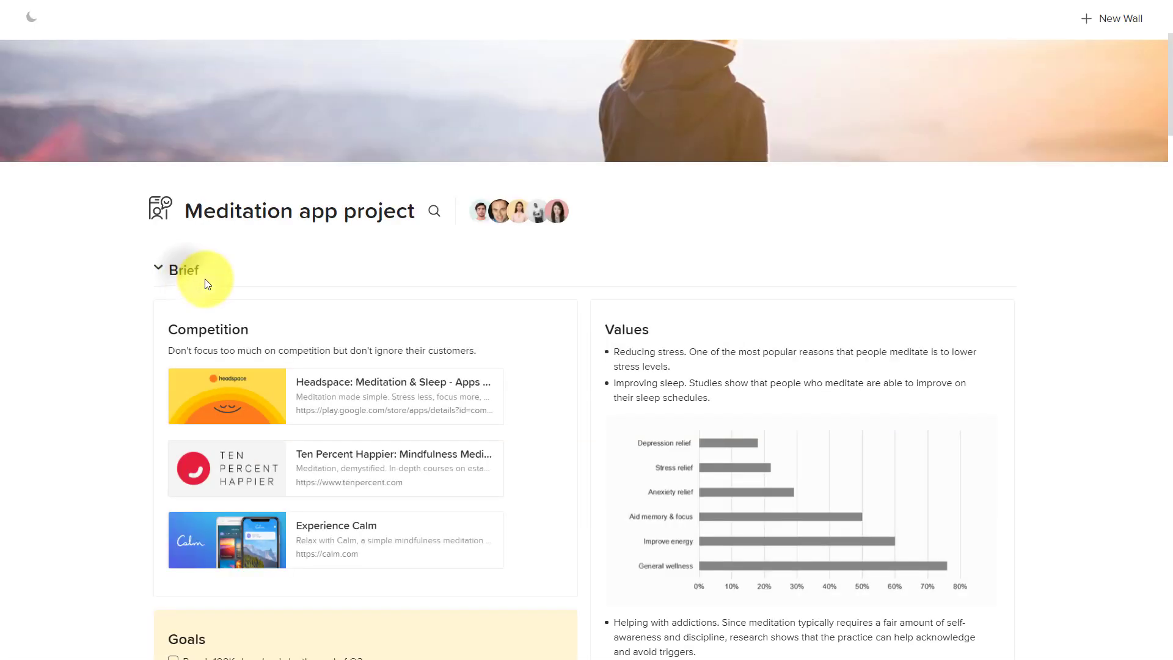
pyautogui.scroll(-2, 472, 247)
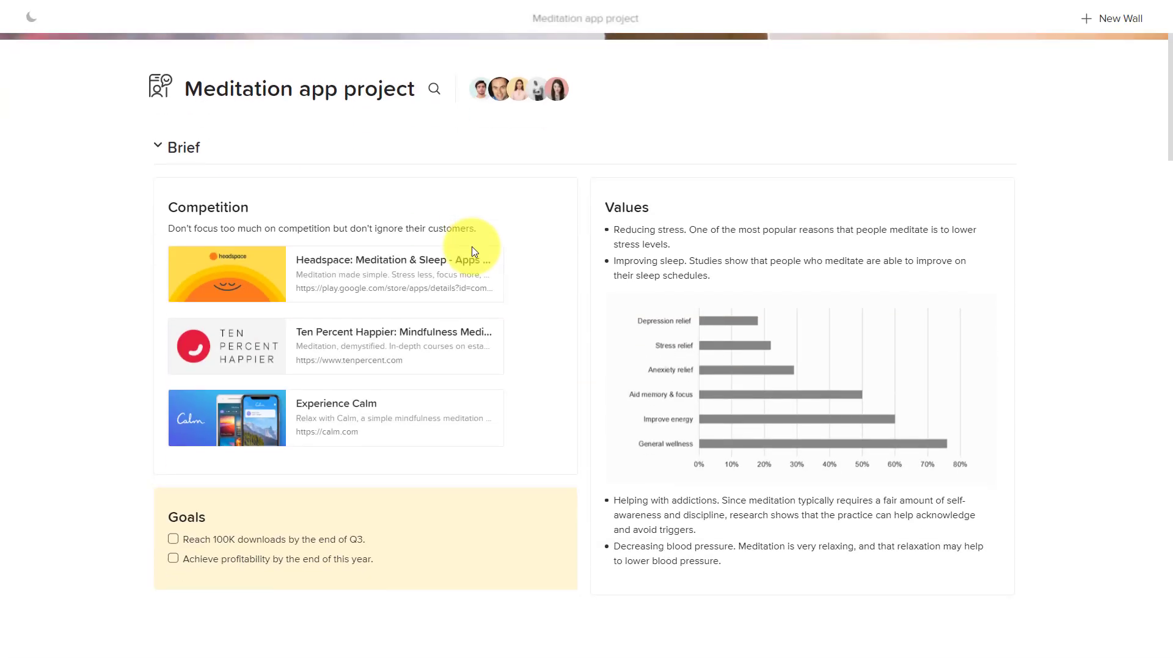
pyautogui.scroll(-8, 367, 277)
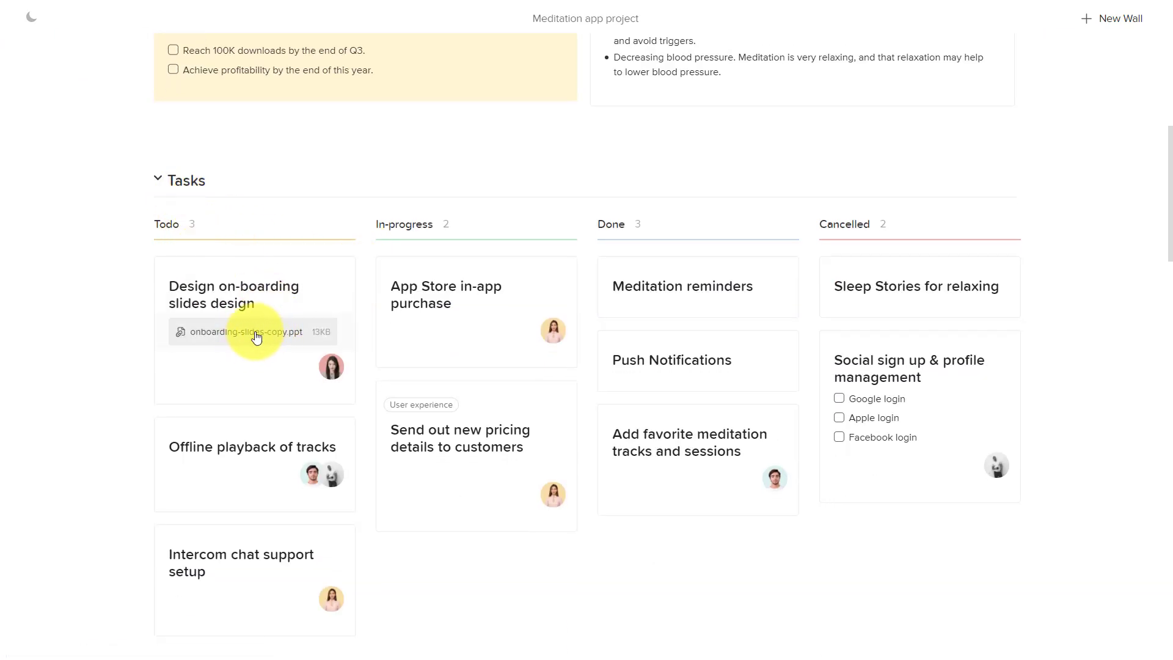
pyautogui.scroll(9, 275, 297)
pyautogui.scroll(-3, 340, 299)
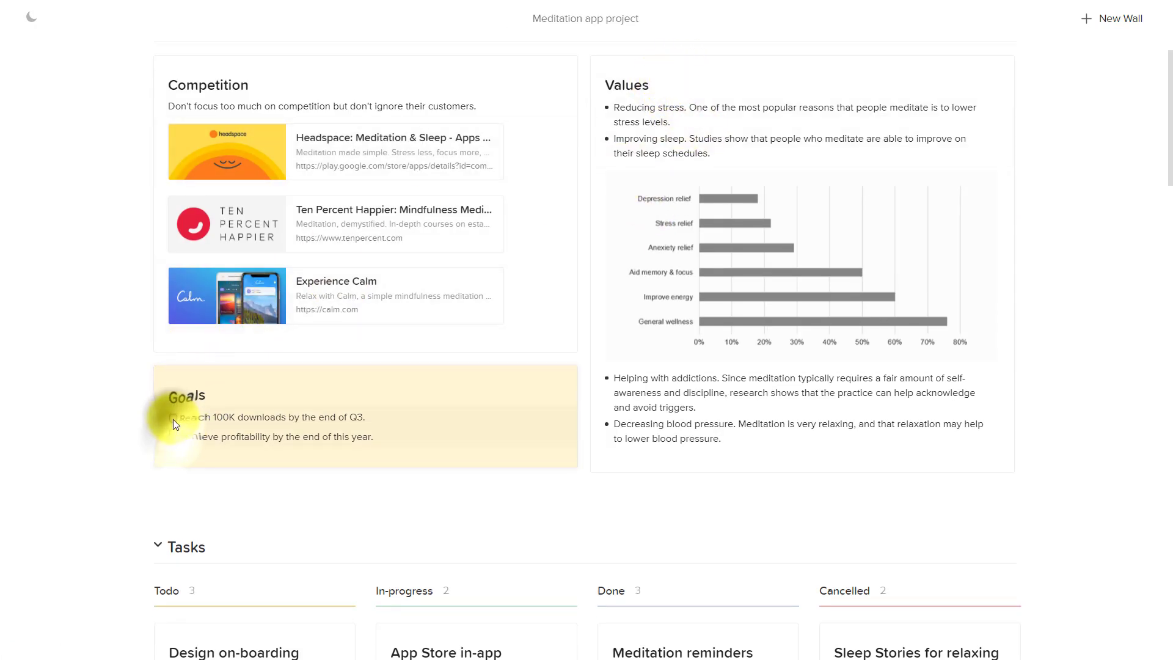
pyautogui.scroll(4, 138, 404)
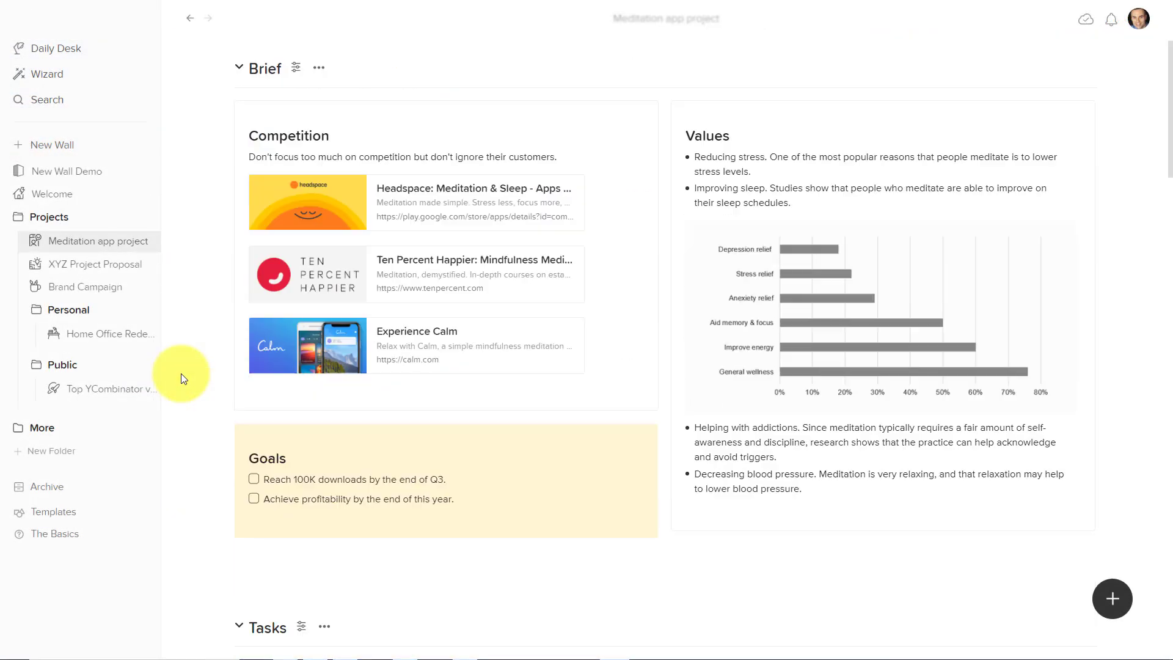
pyautogui.scroll(-10, 181, 372)
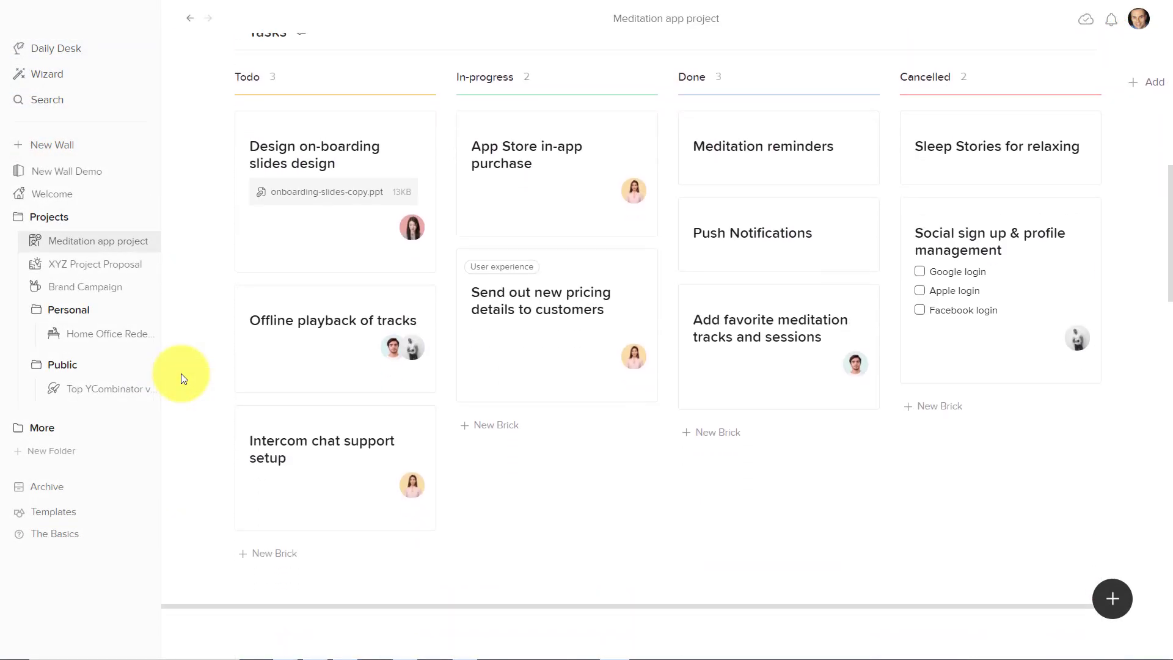
pyautogui.scroll(2, 181, 373)
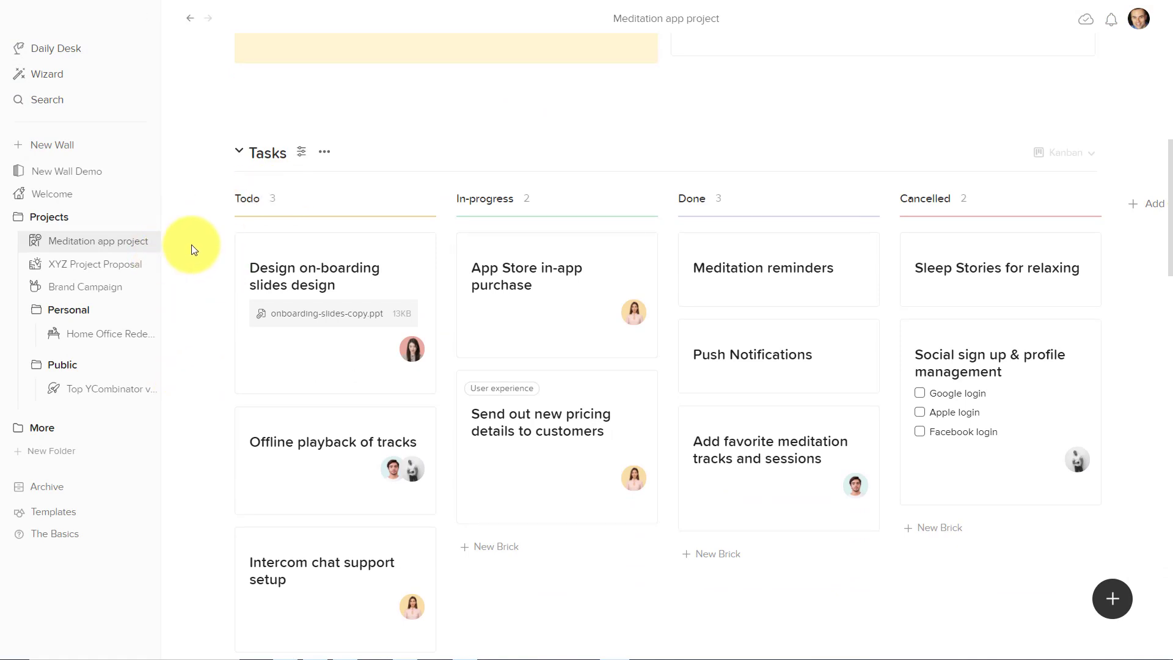
pyautogui.scroll(-2, 196, 244)
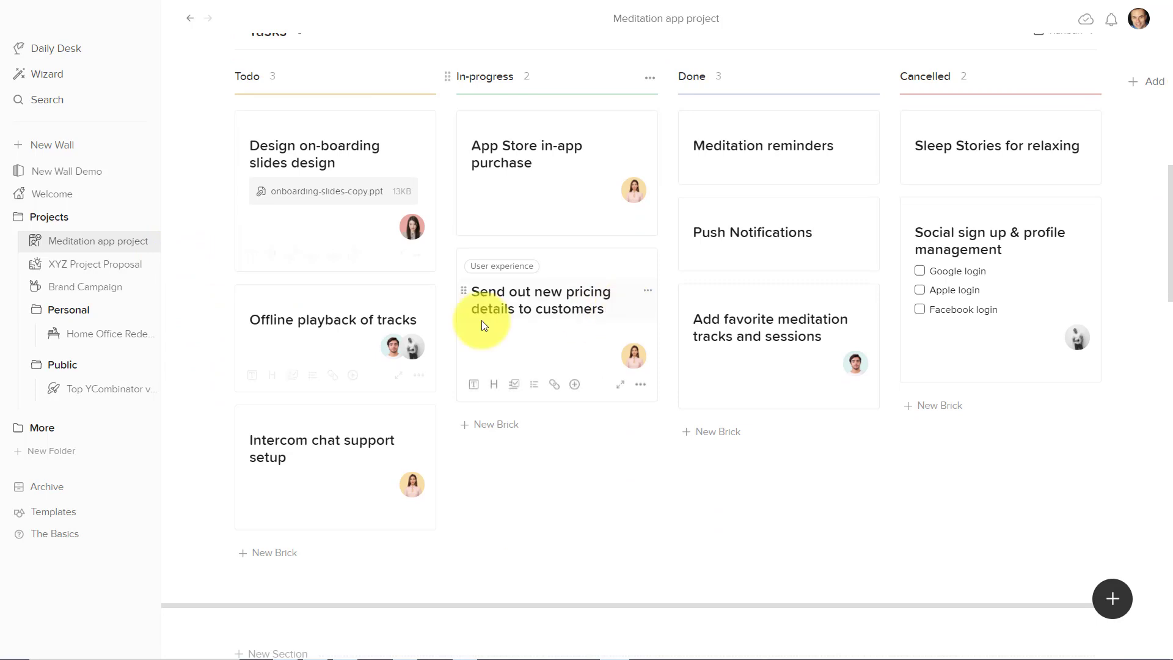
pyautogui.scroll(-6, 207, 345)
pyautogui.scroll(-2, 208, 345)
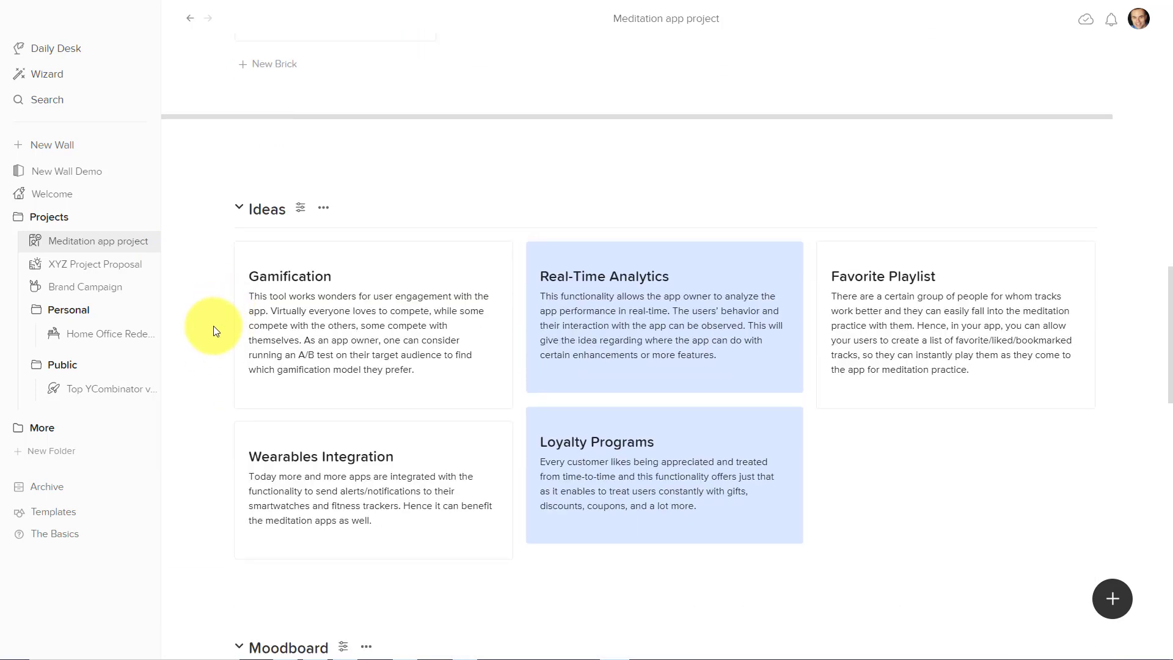
pyautogui.scroll(-1, 204, 321)
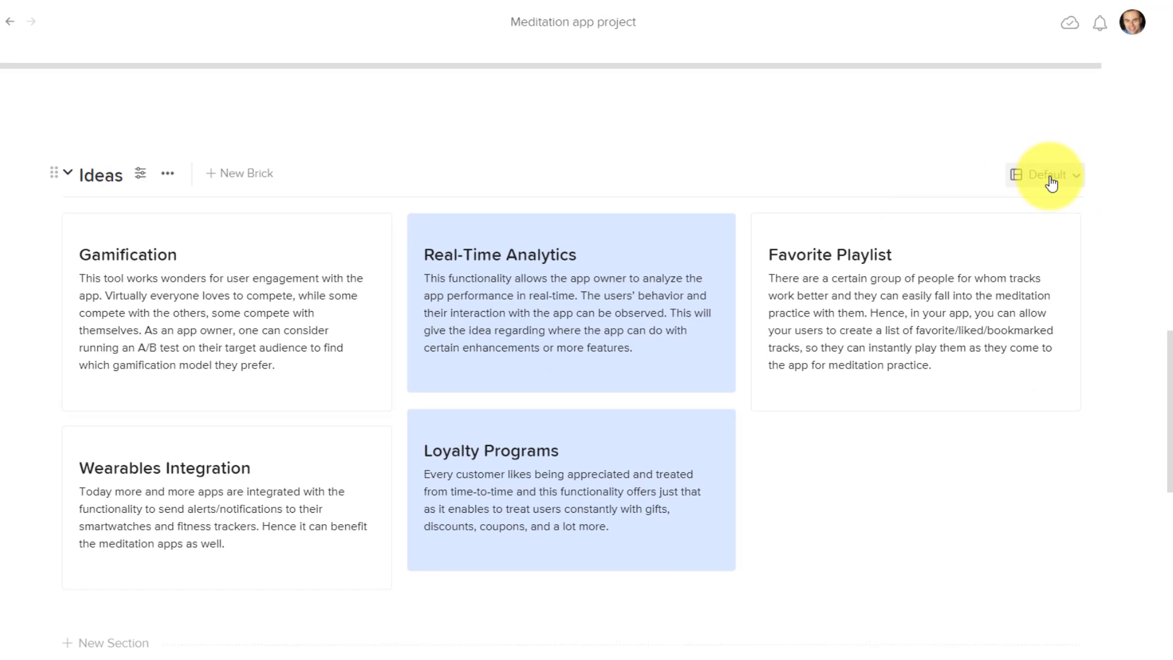
# Switch Ideas to Kanban view and rename the Untitled column to List 1.
pyautogui.click(1050, 177)
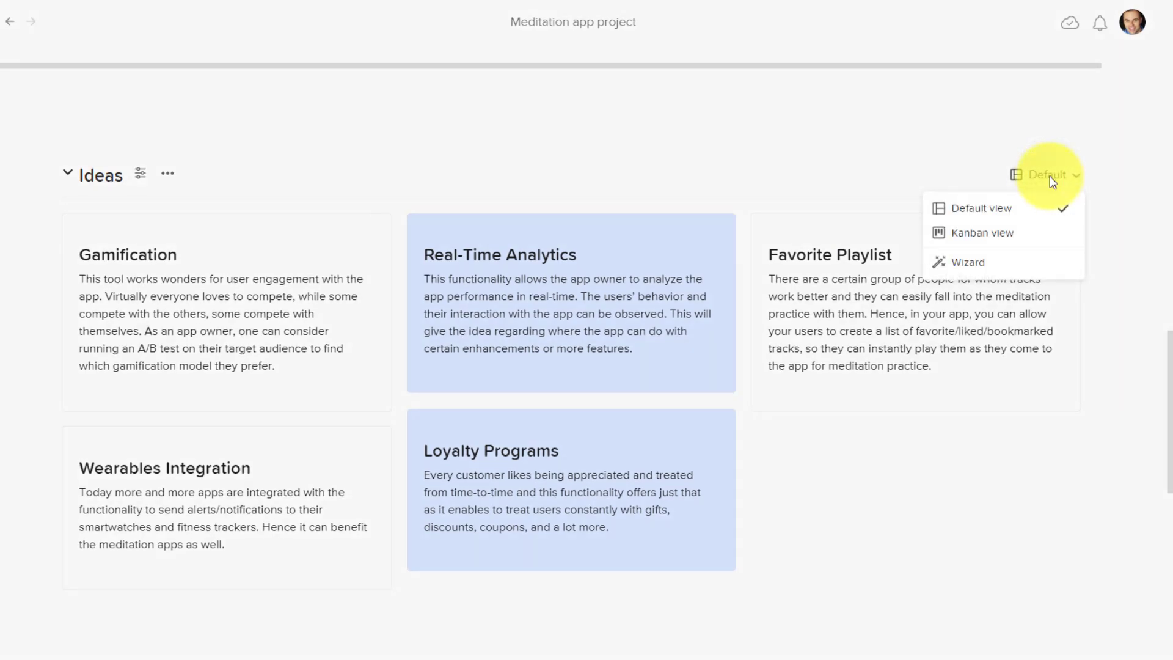
pyautogui.click(1003, 231)
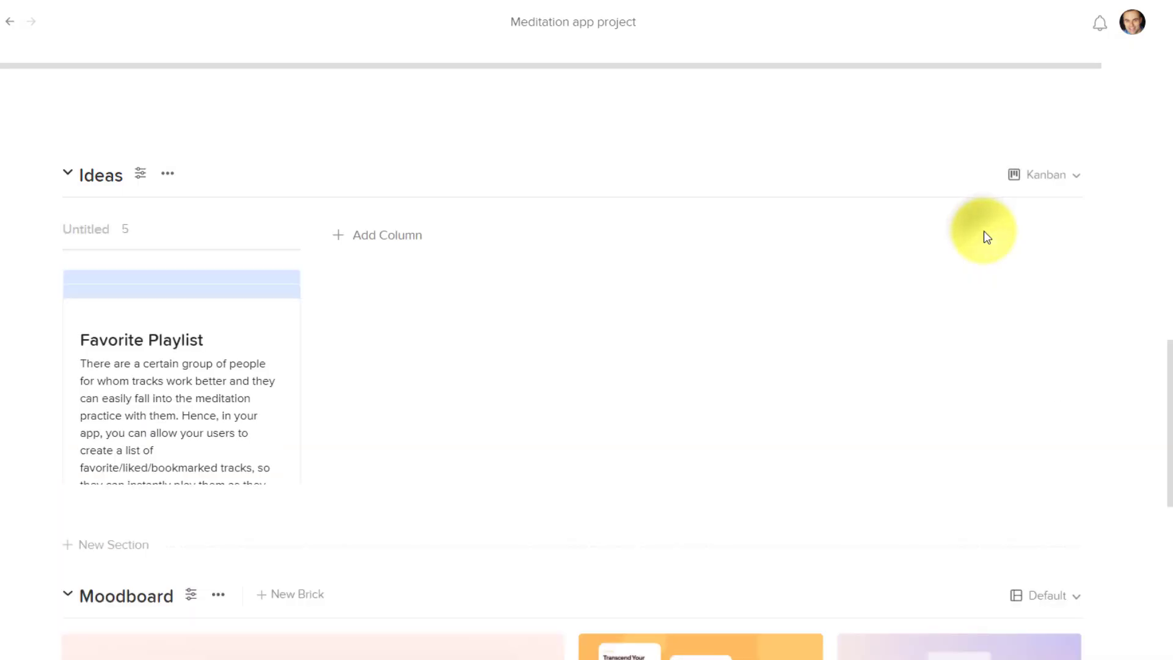
pyautogui.scroll(-15, 456, 273)
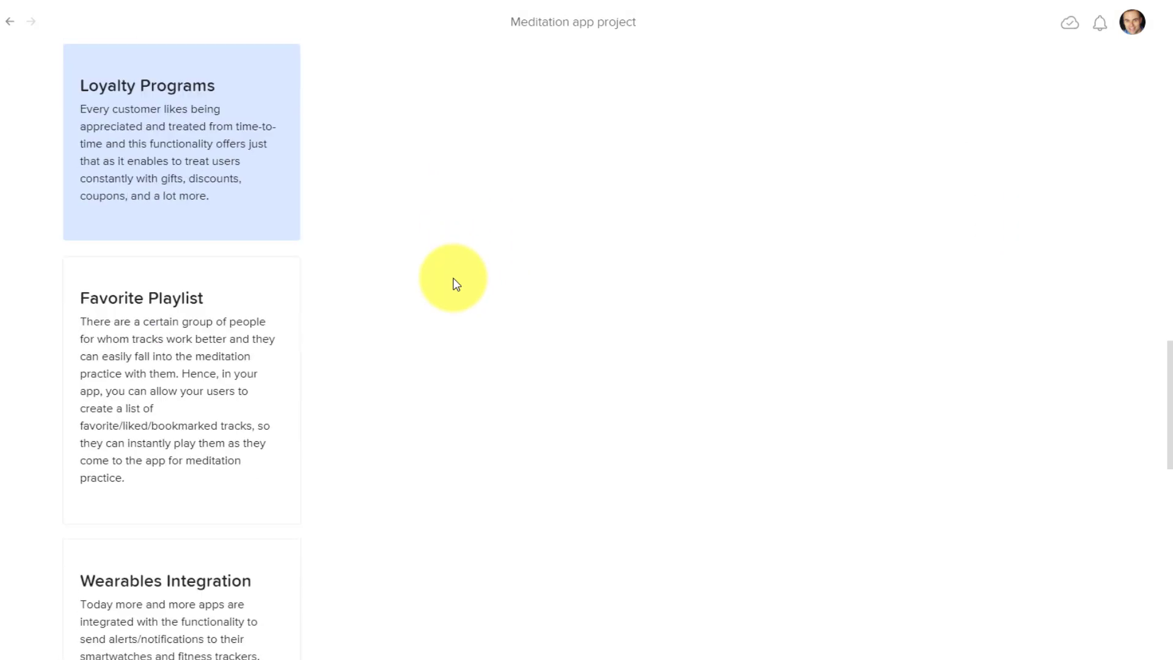
pyautogui.scroll(15, 456, 284)
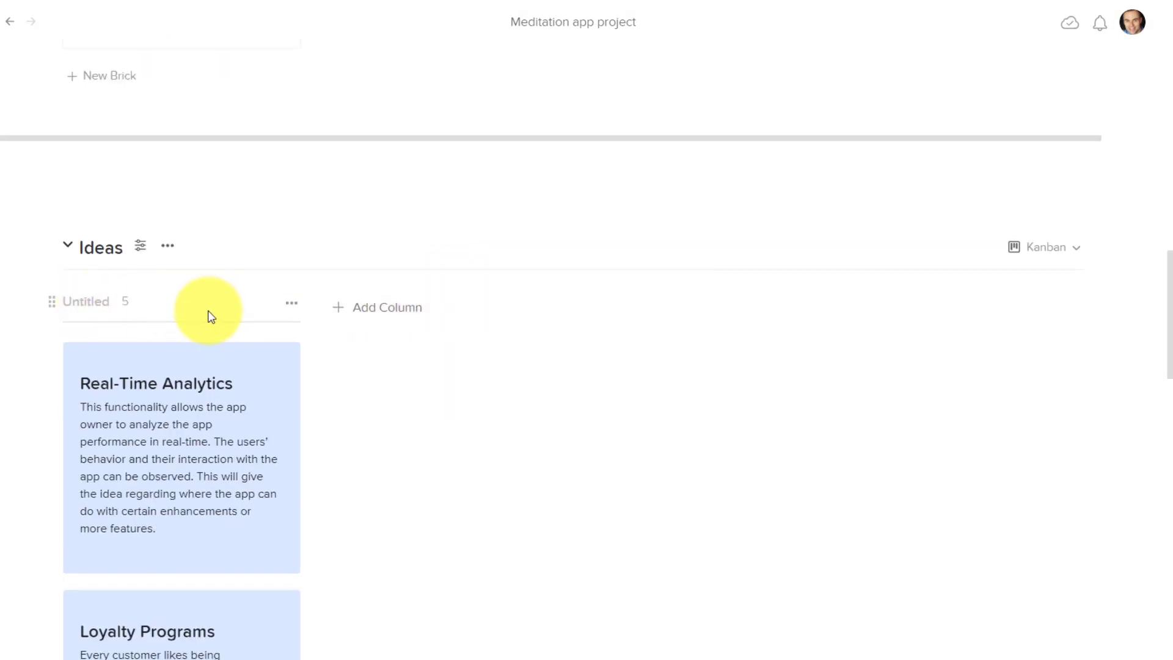
pyautogui.click(105, 302)
pyautogui.write('List 1')
# Add a List 2 column and move Real-Time Analytics and Favorite Playlist into it.
pyautogui.scroll(-15, 101, 305)
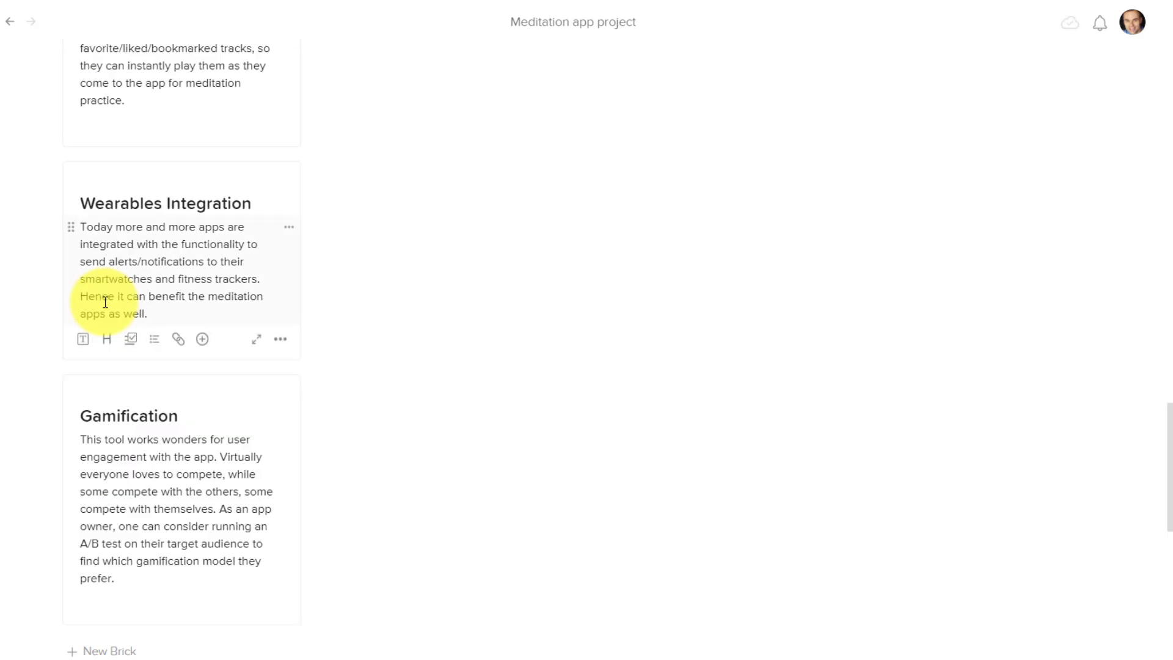
pyautogui.scroll(15, 471, 327)
pyautogui.click(397, 324)
pyautogui.write('List 2')
pyautogui.click(860, 292)
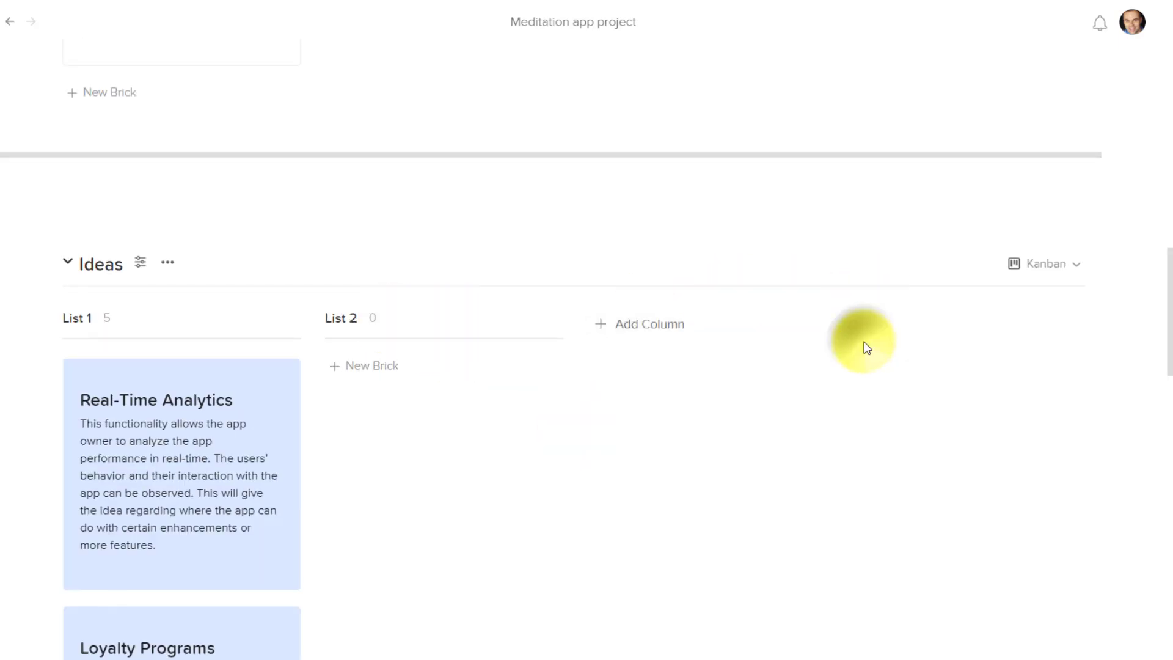
pyautogui.moveTo(158, 375); pyautogui.dragTo(428, 379)
pyautogui.moveTo(159, 584); pyautogui.dragTo(415, 611)
# Toggle Ideas to the default layout and back to the Kanban board.
pyautogui.click(1039, 265)
pyautogui.click(980, 298)
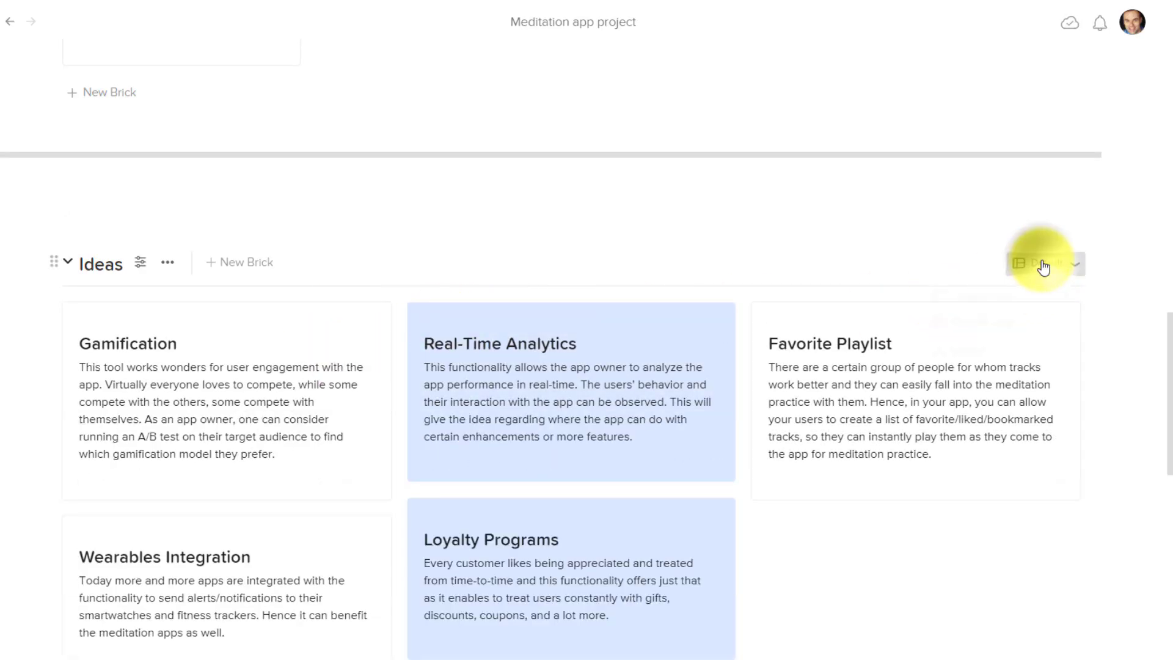
pyautogui.click(971, 324)
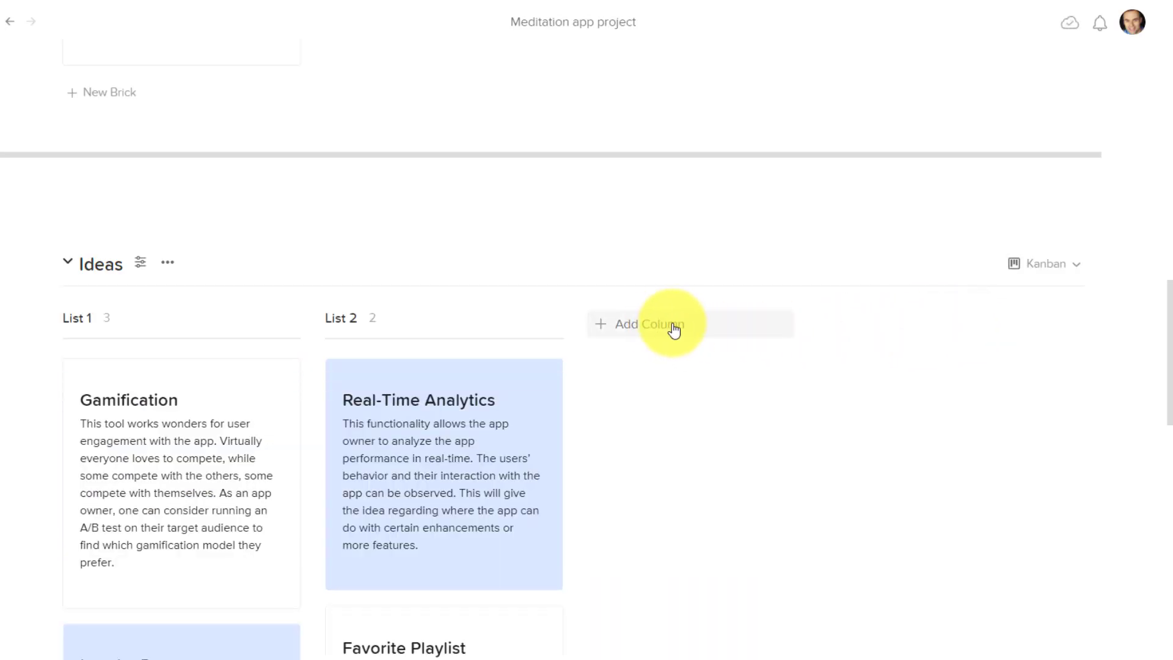
pyautogui.scroll(-3, 679, 380)
pyautogui.scroll(-4, 679, 379)
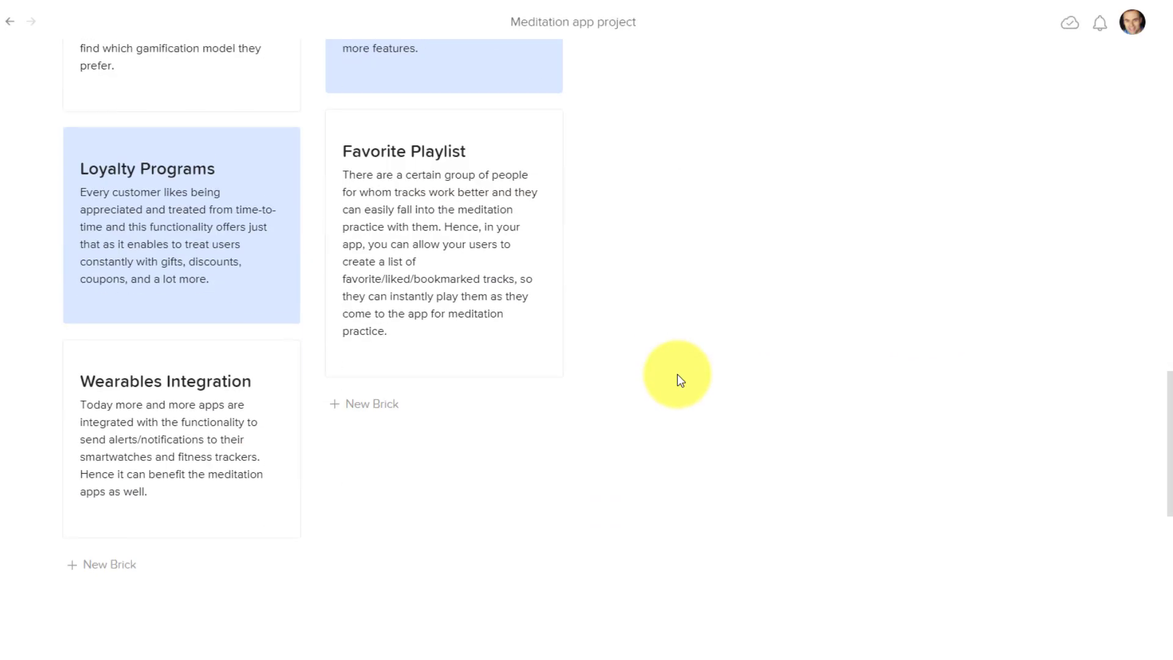
pyautogui.scroll(6, 680, 379)
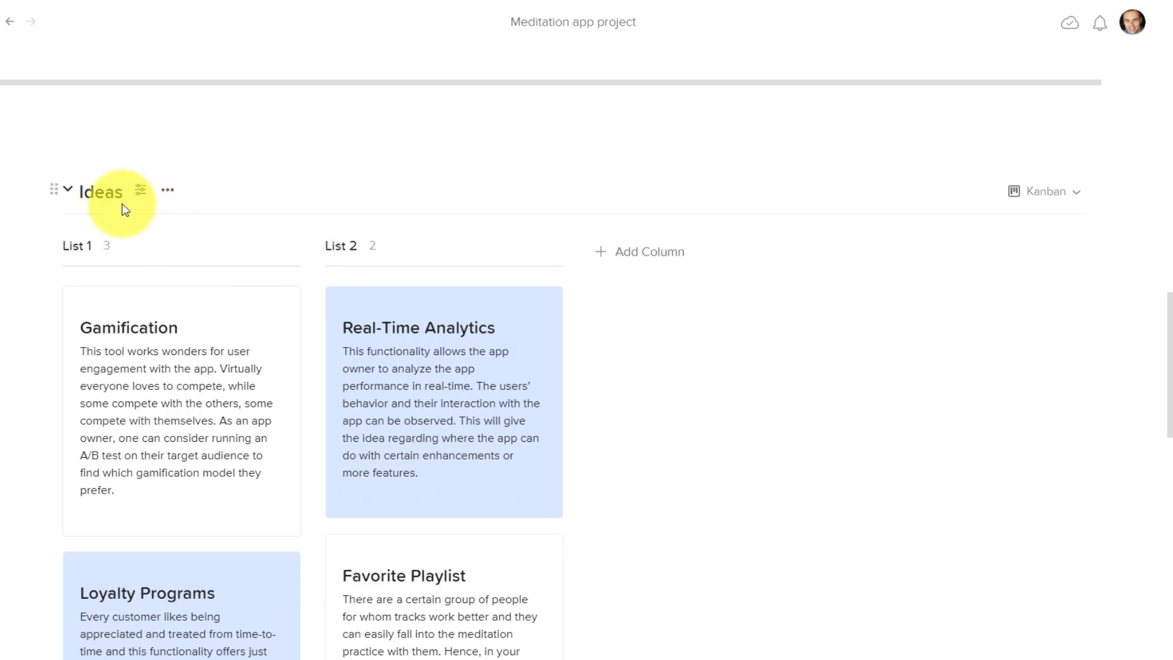
# Copy the orange #FFBC60 swatch from the orange moodboard image's palette, then close the viewer.
pyautogui.scroll(-1, 41, 355)
pyautogui.scroll(-8, 38, 347)
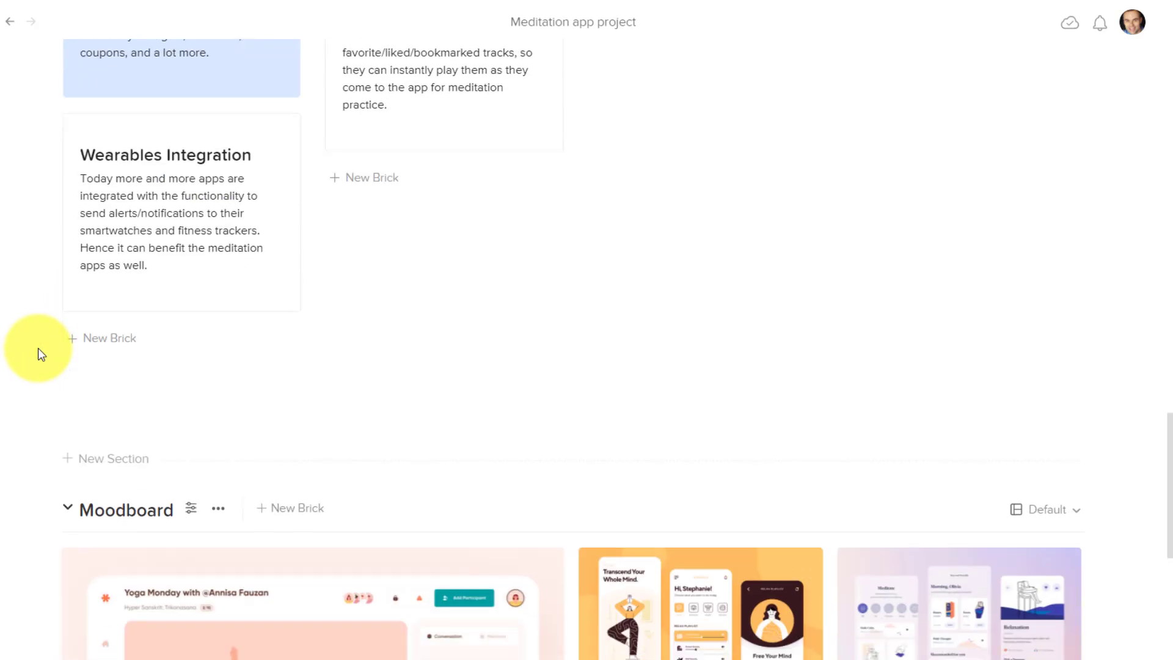
pyautogui.scroll(-5, 38, 347)
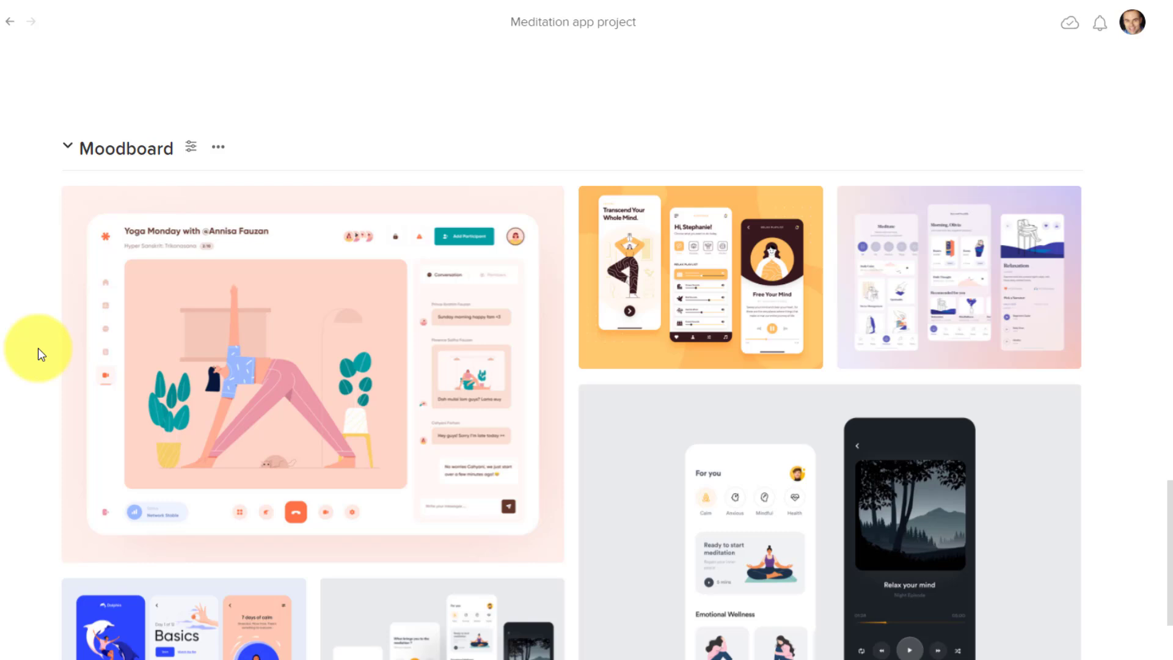
pyautogui.scroll(-2, 38, 347)
pyautogui.scroll(1, 31, 347)
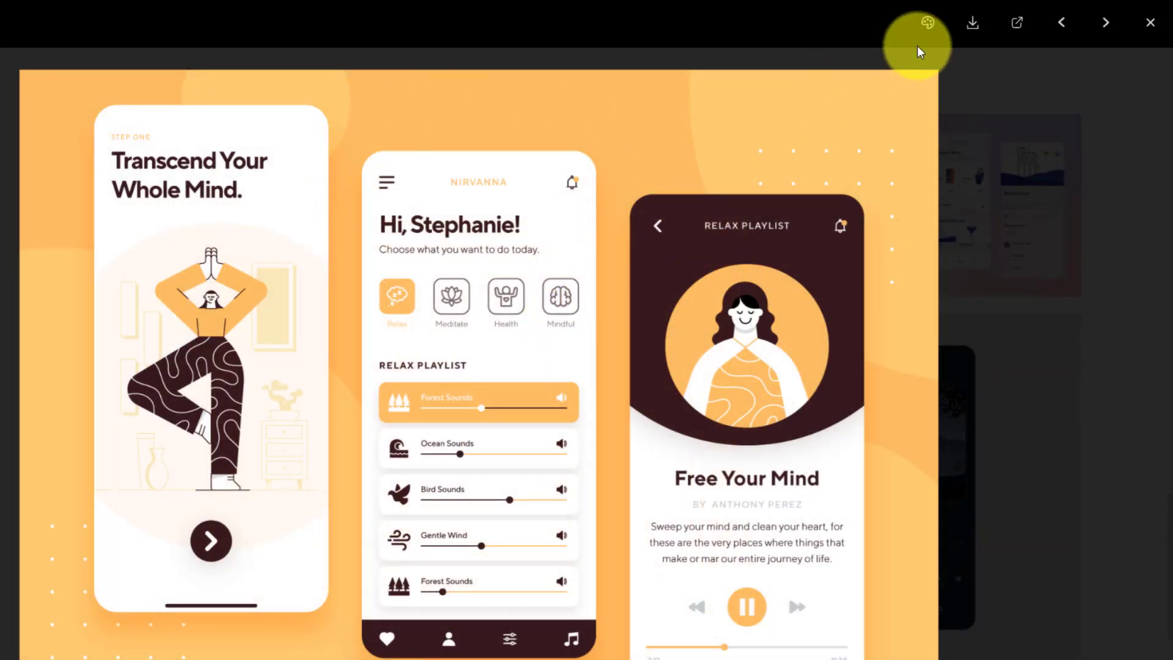
pyautogui.click(928, 22)
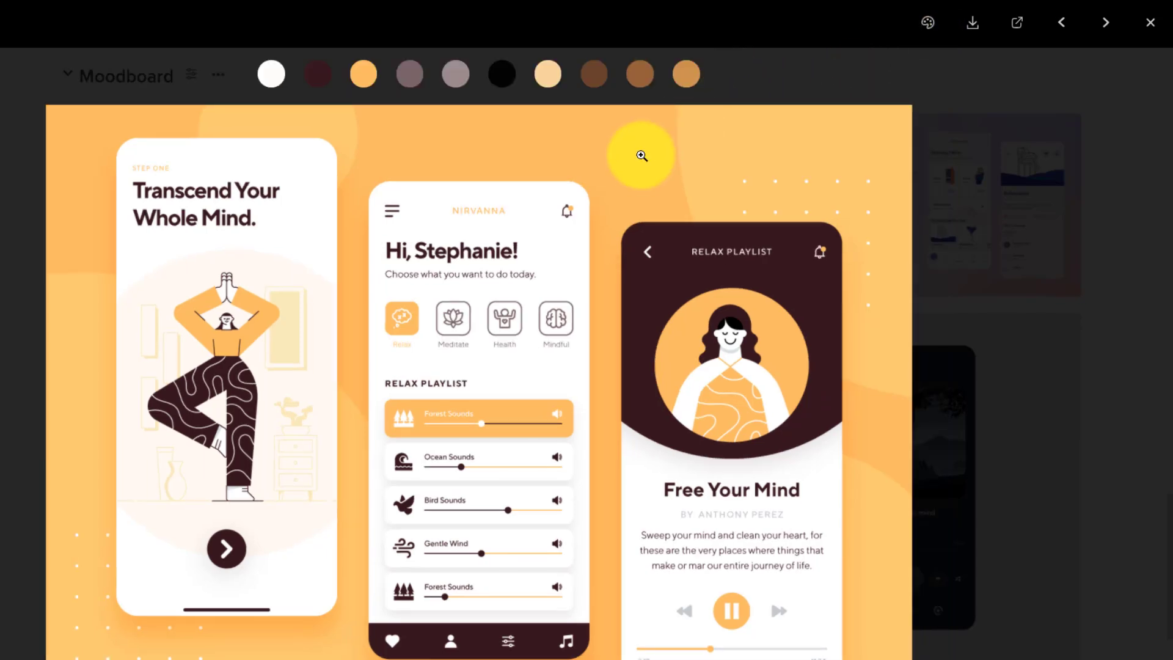
pyautogui.click(364, 76)
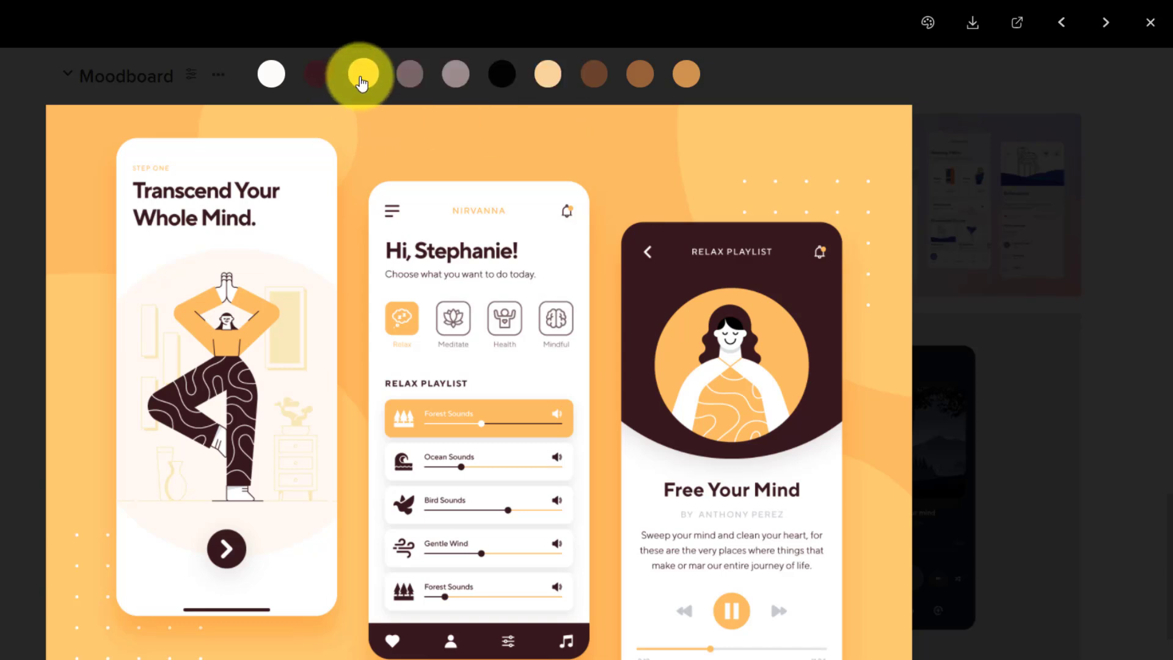
pyautogui.click(1148, 25)
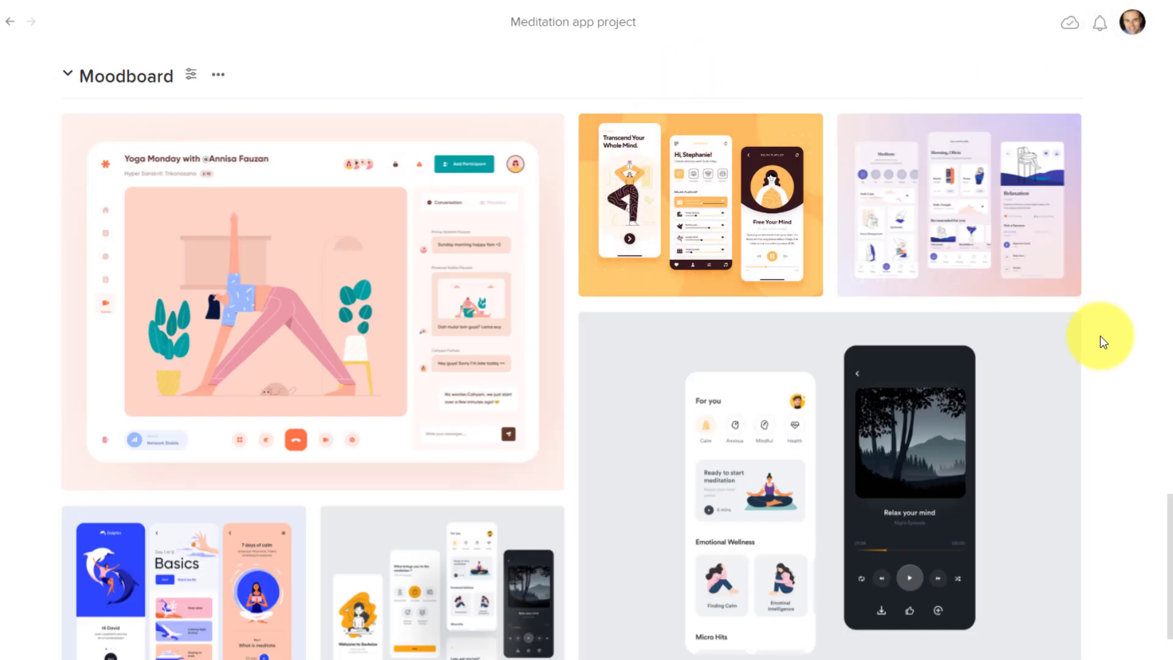
# Scroll back to the top of the Meditation app project wall and reveal the left sidebar.
pyautogui.scroll(-6, 1102, 335)
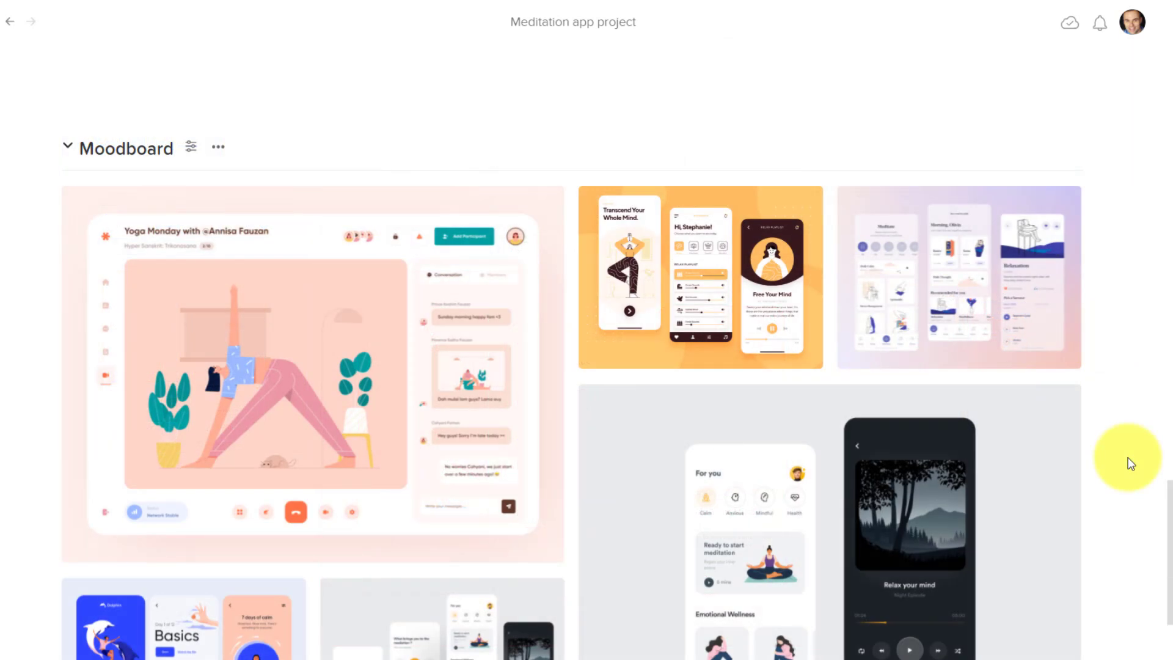
pyautogui.scroll(10, 1128, 463)
pyautogui.scroll(15, 1129, 458)
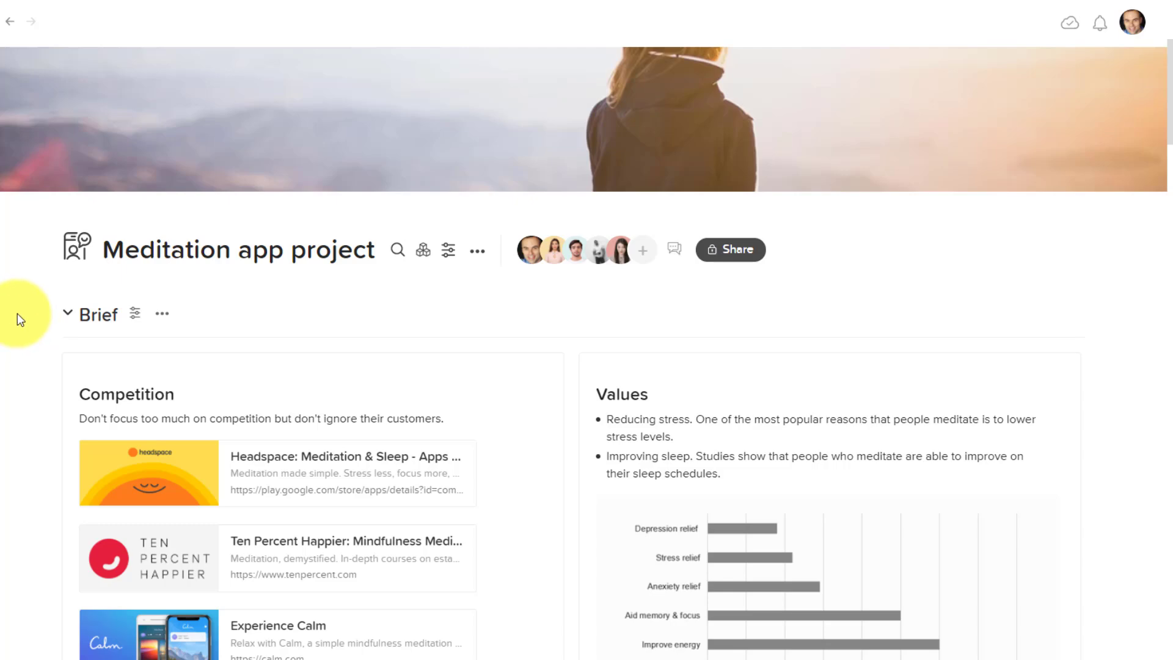
pyautogui.moveTo(27, 302)
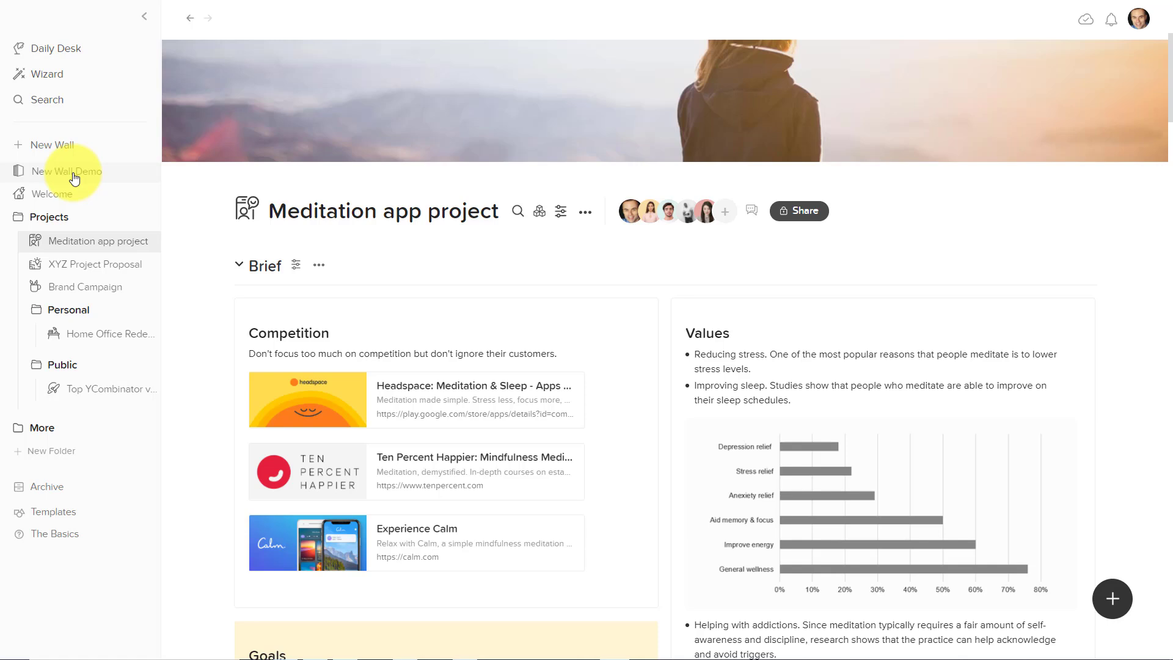
pyautogui.click(58, 54)
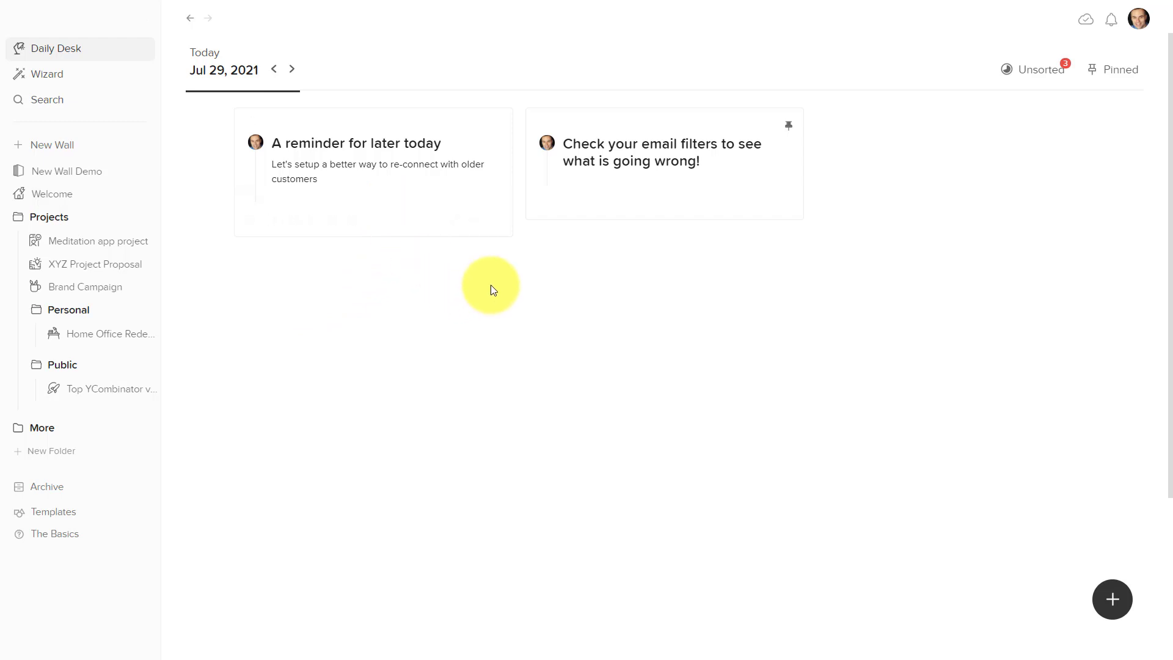
pyautogui.click(274, 68)
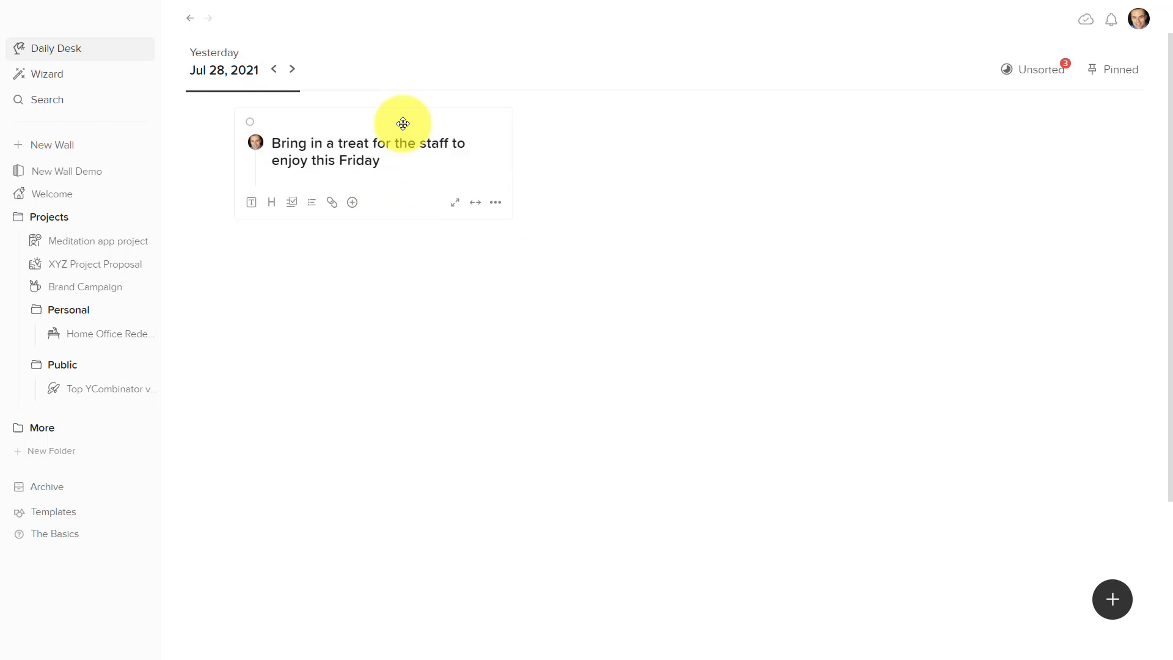
pyautogui.click(291, 72)
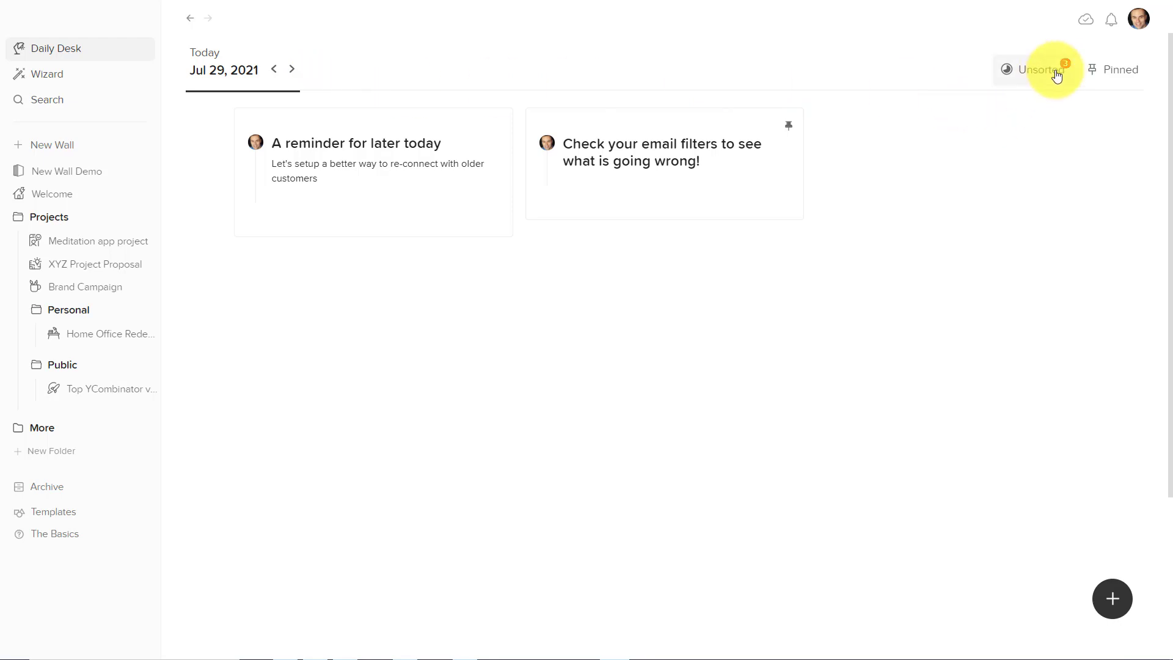
# Show the Daily Desk's Unsorted notes instead of today's notes.
pyautogui.click(1037, 75)
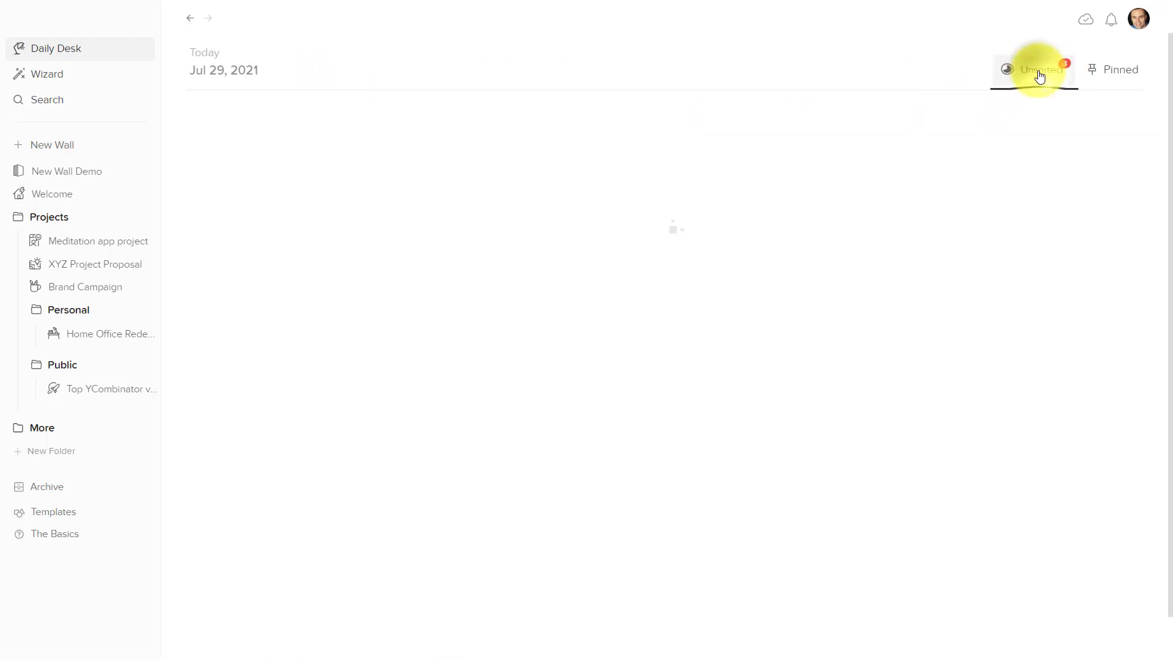